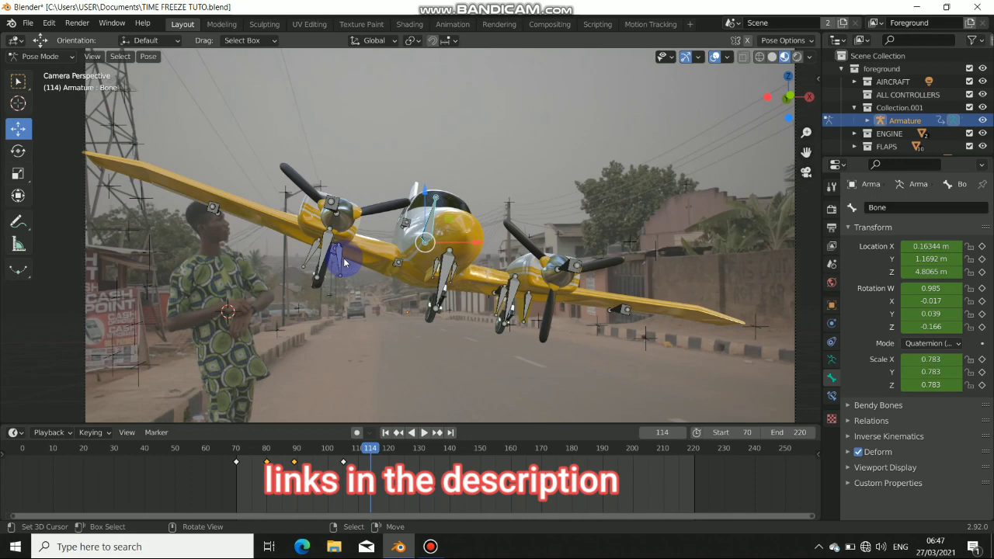
# - Orbit around the airplane and scrub the flight animation to inspect it
pyautogui.moveTo(344, 262); pyautogui.dragTo(459, 211, button='middle')
pyautogui.moveTo(288, 252); pyautogui.dragTo(405, 465, button='middle')
pyautogui.moveTo(369, 450); pyautogui.dragTo(343, 464)
pyautogui.moveTo(431, 311); pyautogui.dragTo(368, 300, button='middle')
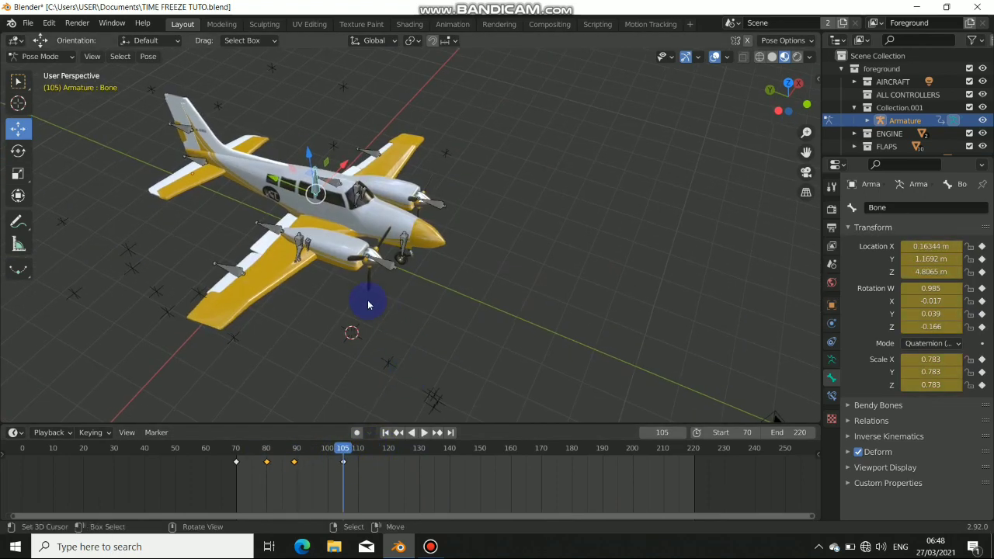
pyautogui.scroll(5, 368, 299)
pyautogui.scroll(-3, 335, 331)
pyautogui.moveTo(336, 331); pyautogui.dragTo(369, 255, button='middle')
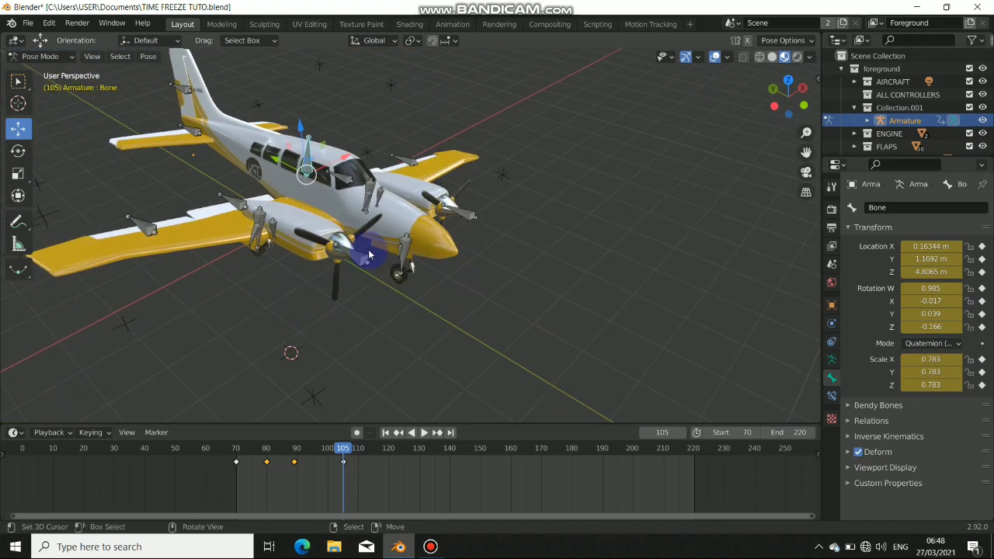
# - Select Bone.008 and keyframe its Y rotation at -8.8° on frame 105
pyautogui.click(355, 265)
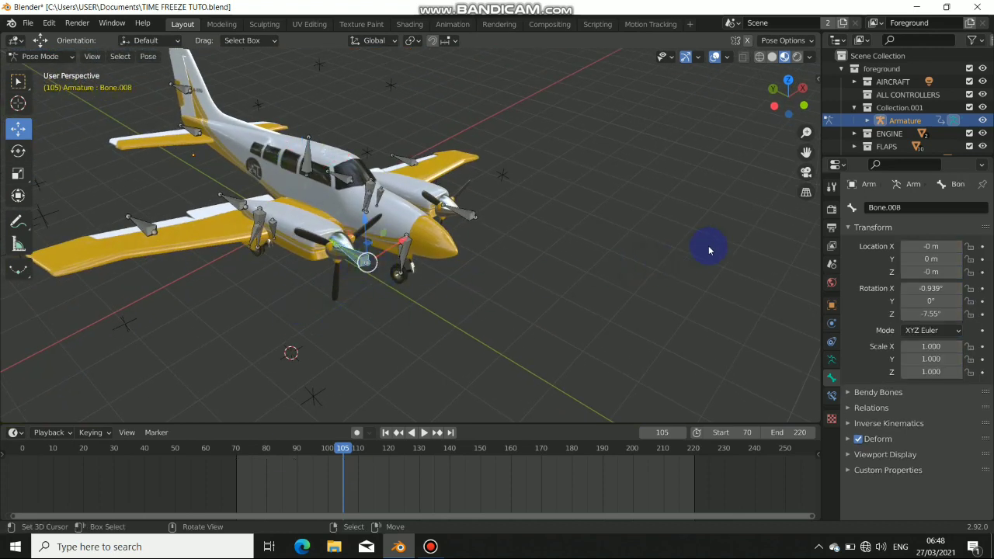
pyautogui.click(832, 360)
pyautogui.click(833, 379)
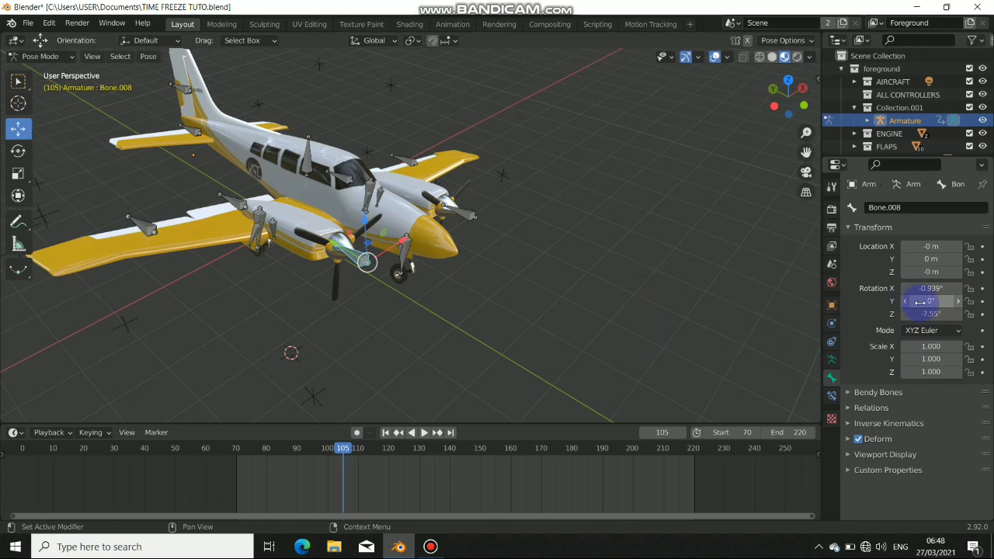
pyautogui.moveTo(919, 302)
pyautogui.mouseDown()
pyautogui.moveTo(900, 302)
pyautogui.moveTo(934, 302)
pyautogui.moveTo(913, 302)
pyautogui.mouseUp()
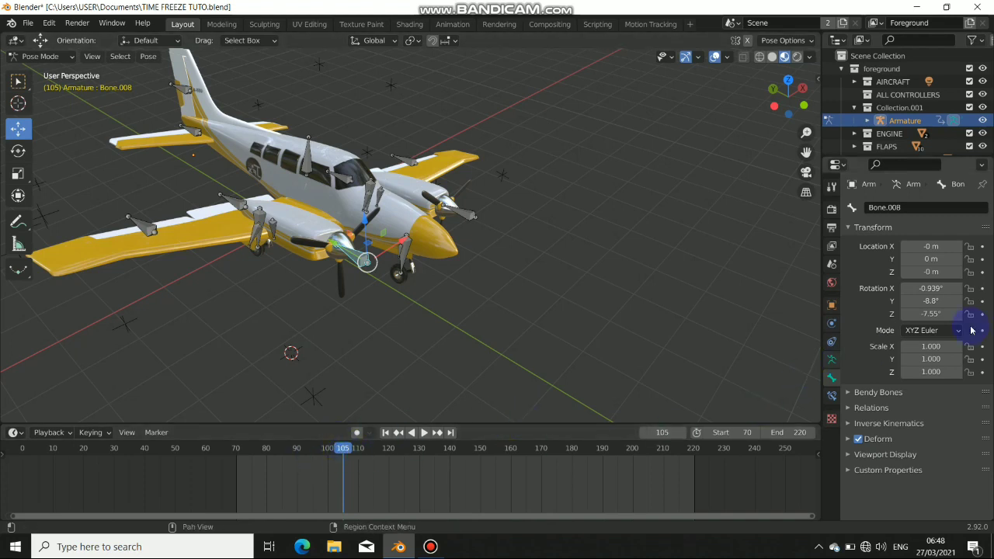
pyautogui.click(981, 303)
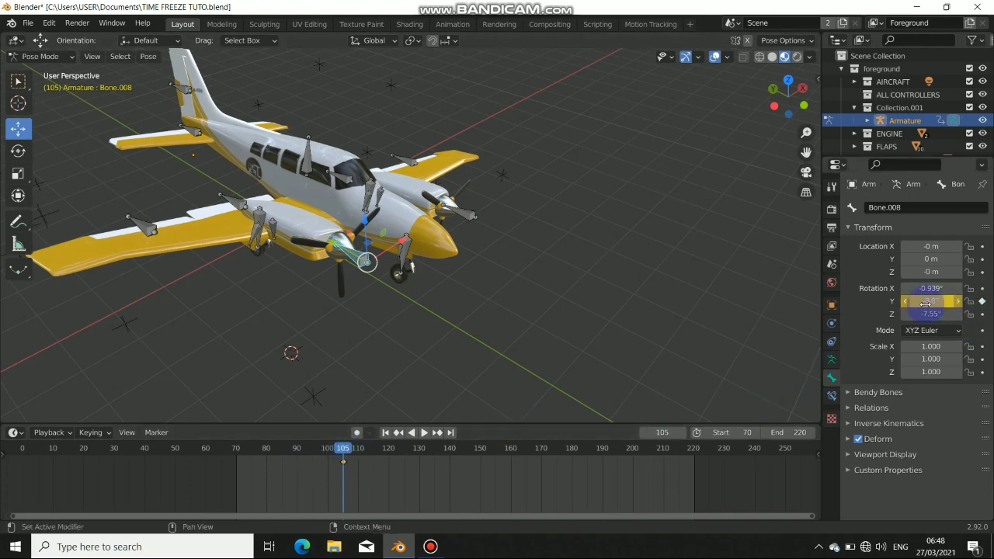
# - On frame 70, set Bone.008's Y rotation to 99999°
pyautogui.click(386, 433)
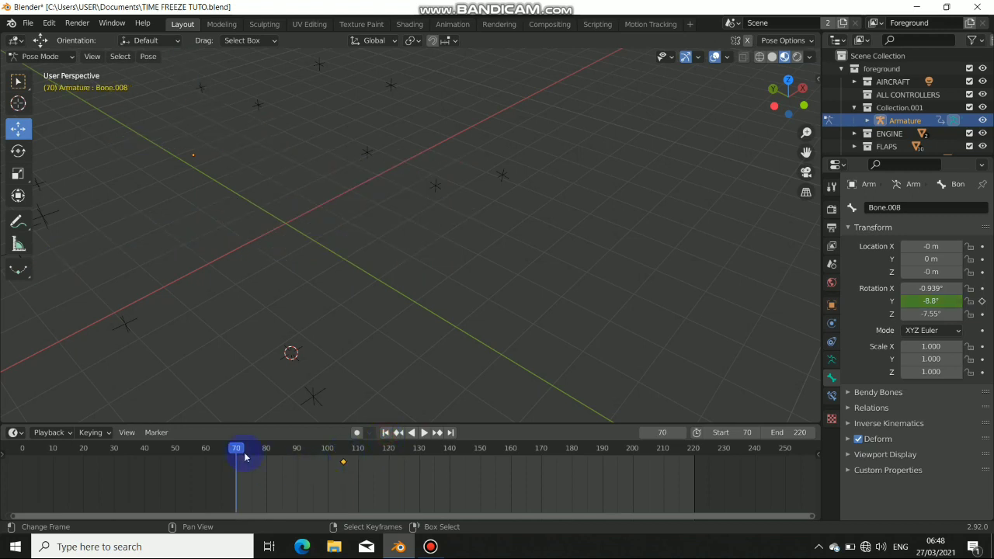
pyautogui.moveTo(328, 331); pyautogui.dragTo(370, 350, button='middle')
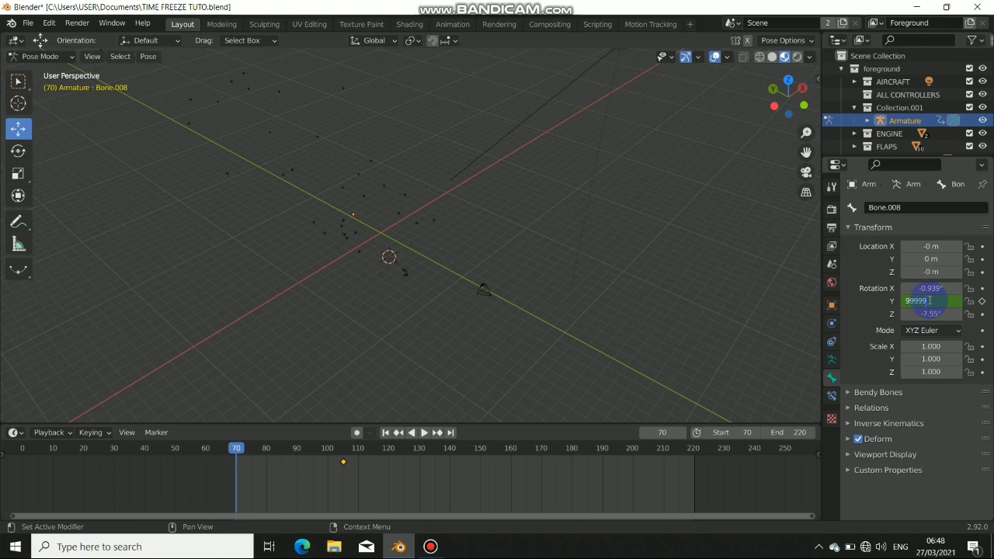
pyautogui.moveTo(928, 301); pyautogui.dragTo(990, 302)
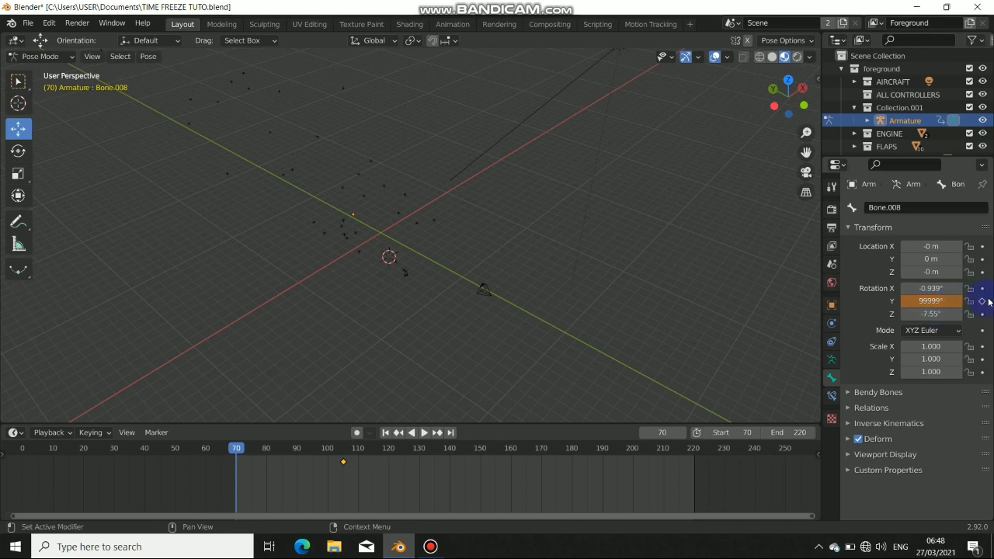
pyautogui.click(243, 456)
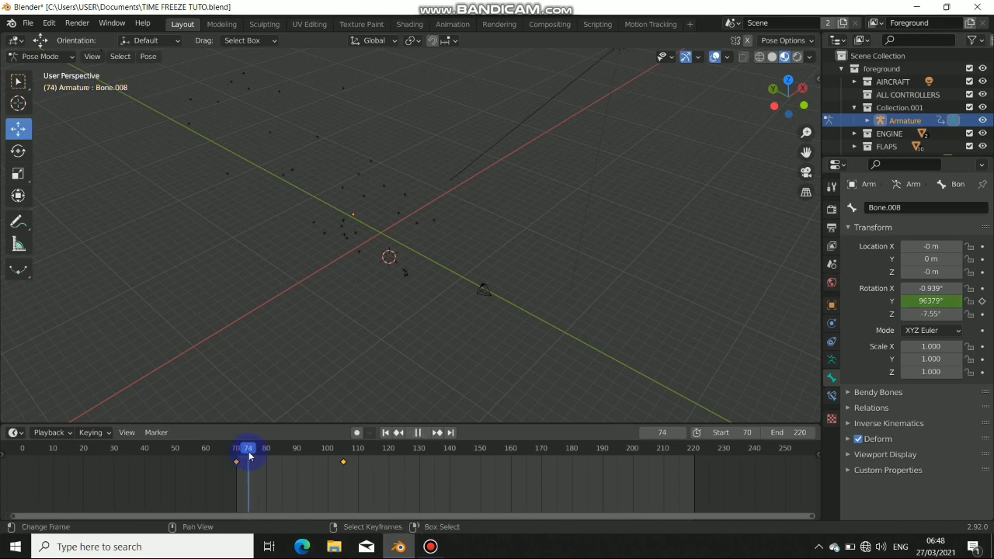
pyautogui.moveTo(304, 456); pyautogui.dragTo(334, 457)
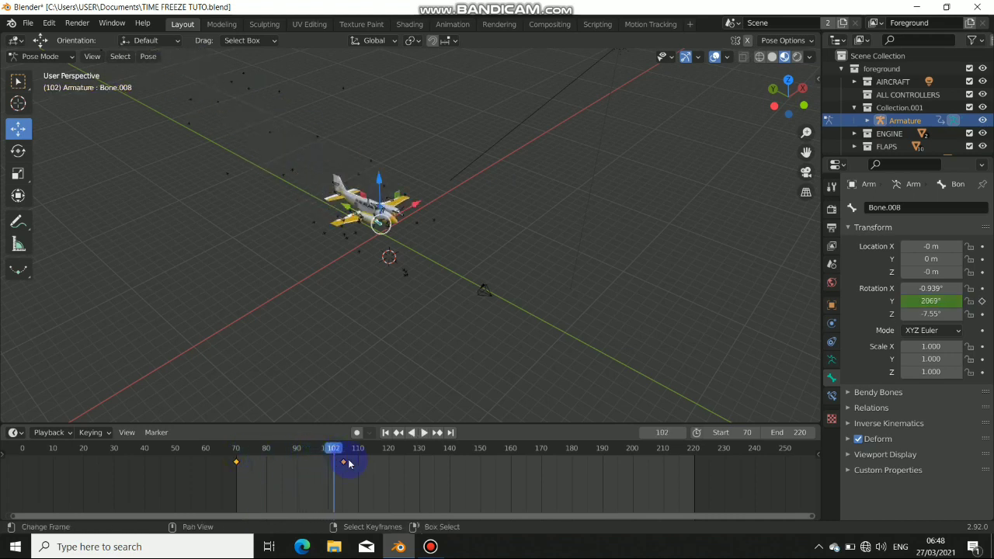
pyautogui.moveTo(437, 349); pyautogui.dragTo(435, 351, button='middle')
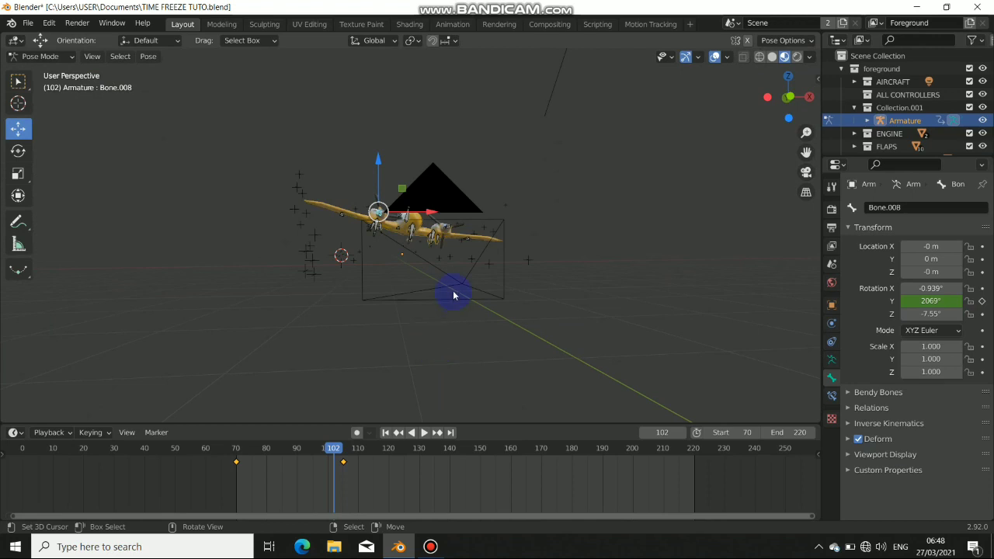
pyautogui.press('KP_0')
pyautogui.click(386, 432)
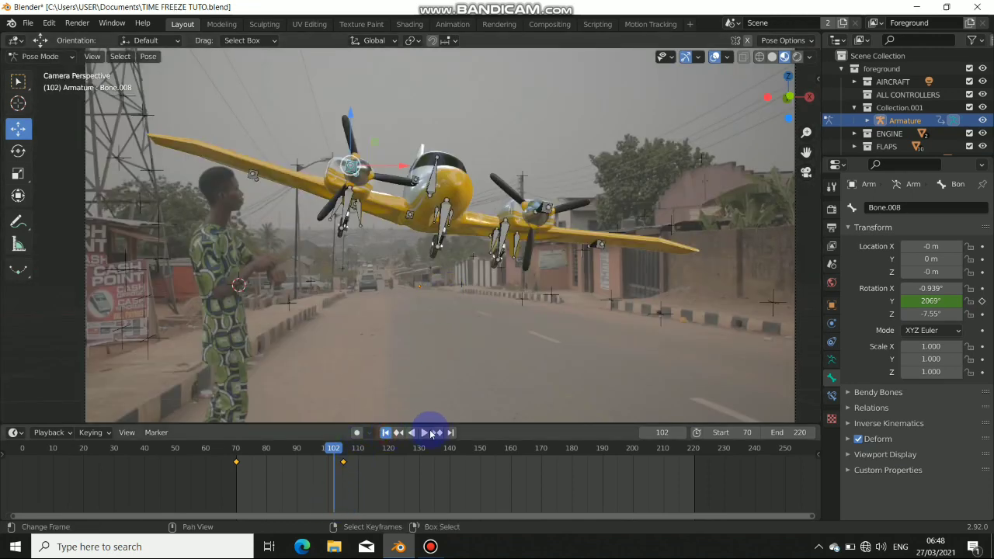
pyautogui.click(424, 433)
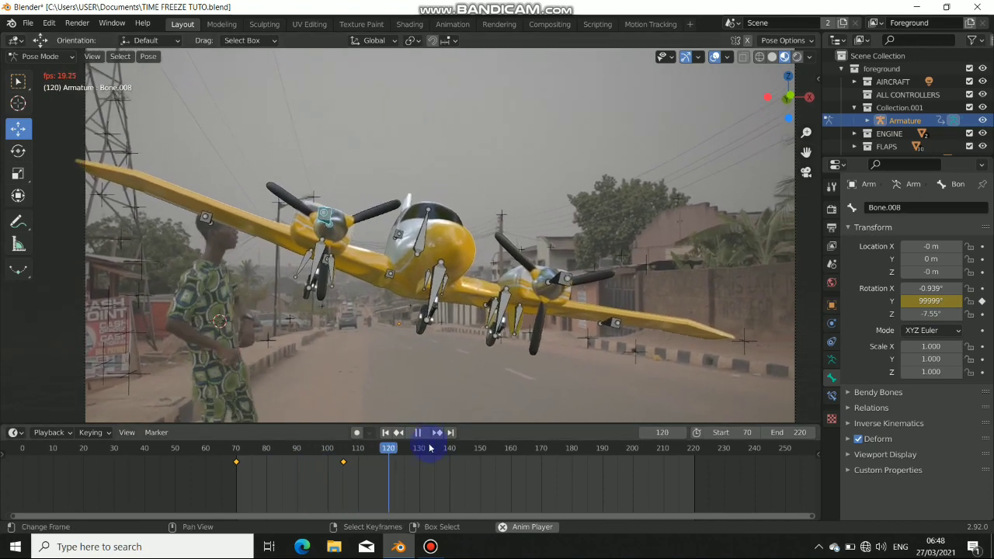
pyautogui.click(418, 433)
pyautogui.click(384, 433)
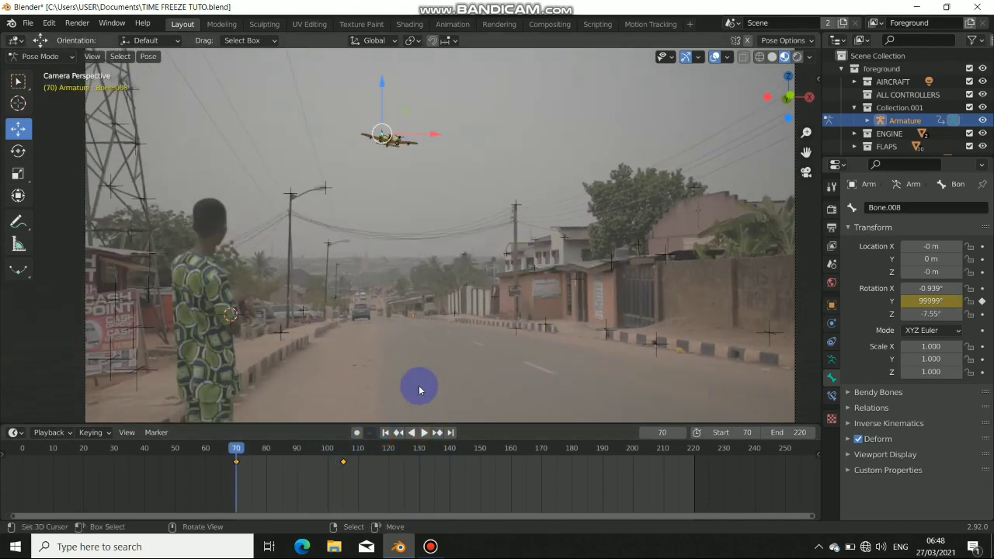
pyautogui.moveTo(443, 337); pyautogui.dragTo(373, 355, button='middle')
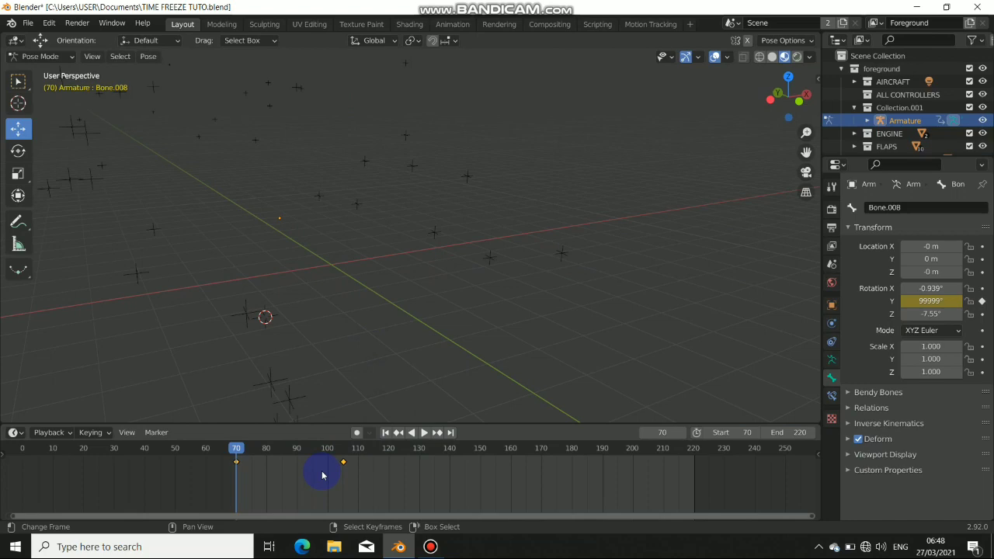
# - Keyframe Bone.007's Y rotation at 0° on frame 105 and 999909° on frame 70
pyautogui.click(342, 486)
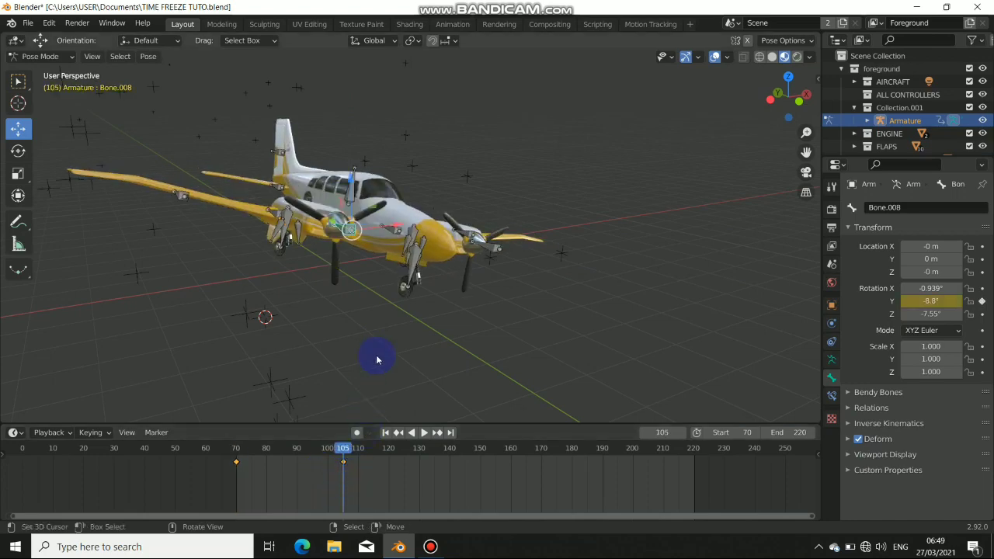
pyautogui.moveTo(393, 322); pyautogui.dragTo(439, 229, button='middle')
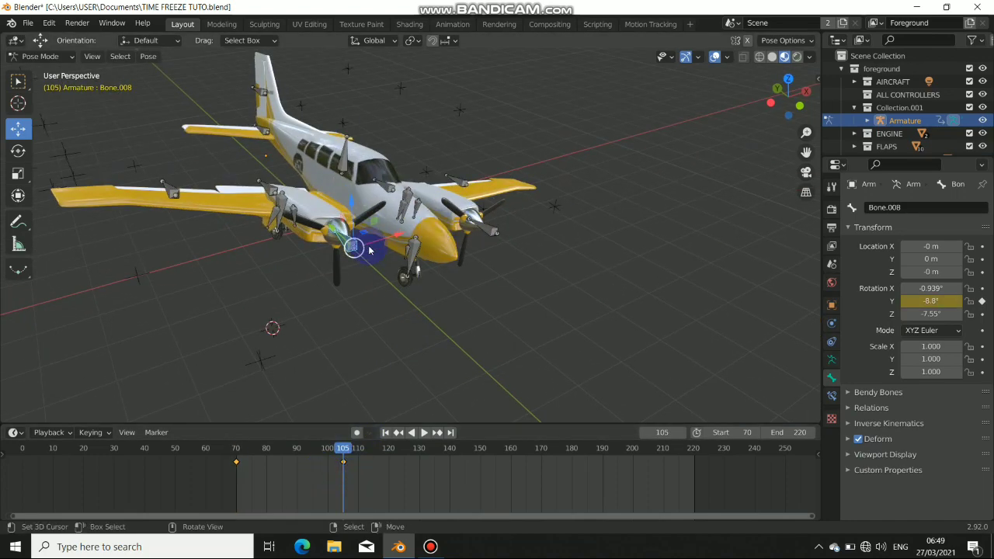
pyautogui.click(495, 228)
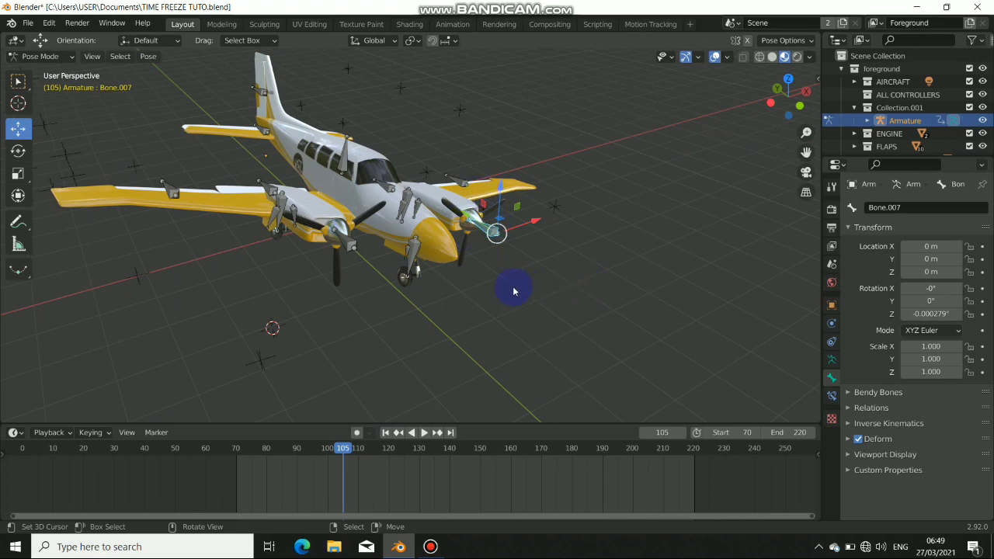
pyautogui.moveTo(512, 288); pyautogui.dragTo(466, 277, button='middle')
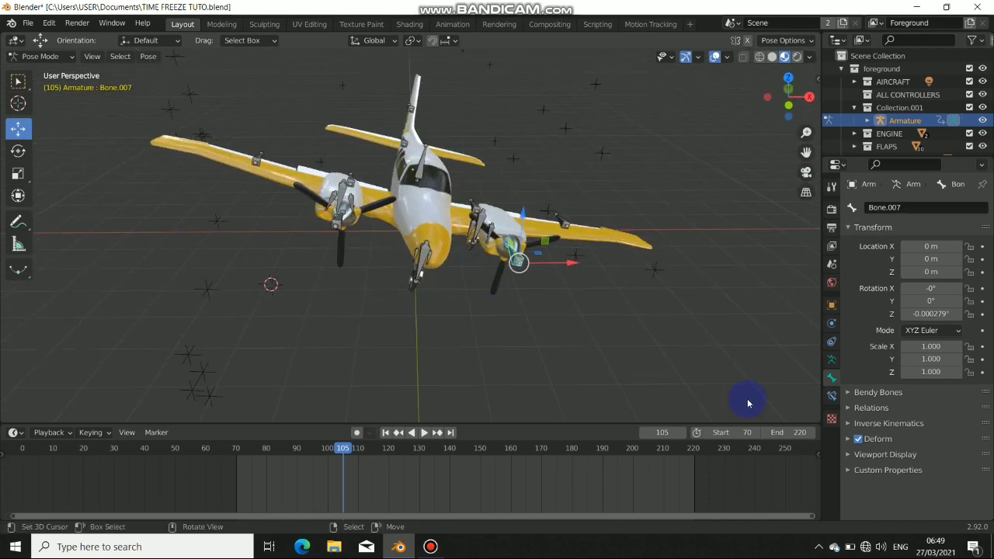
pyautogui.moveTo(265, 226); pyautogui.dragTo(520, 292, button='middle')
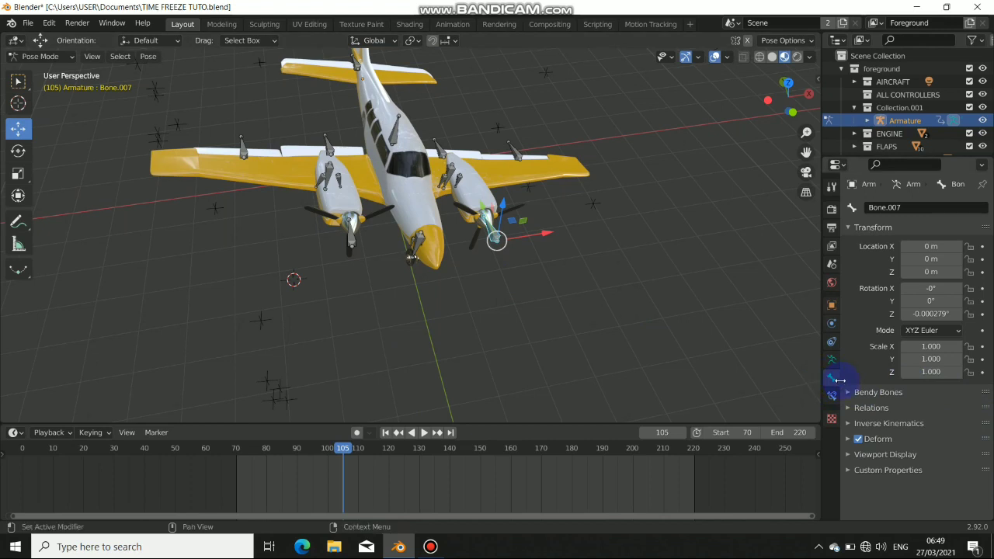
pyautogui.click(911, 288)
pyautogui.click(391, 434)
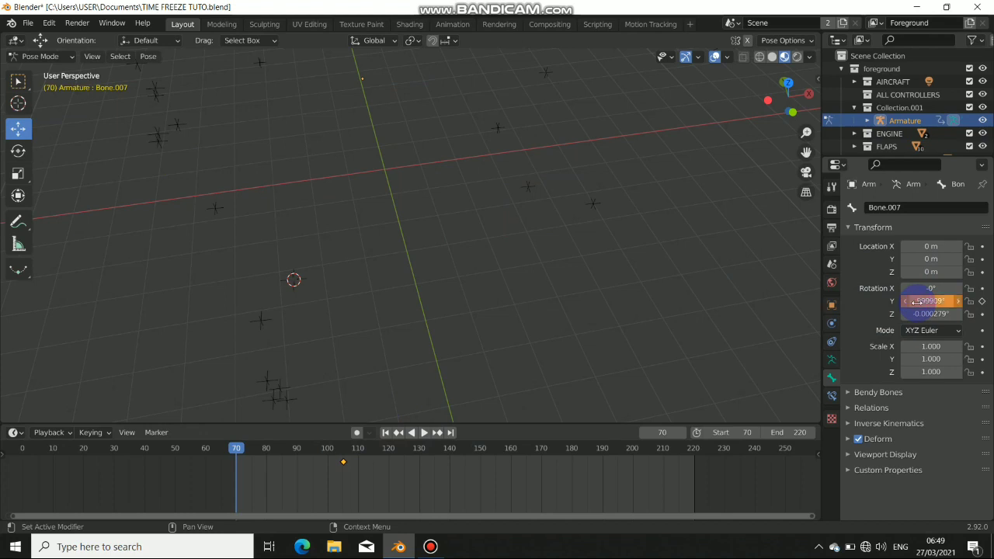
pyautogui.click(982, 302)
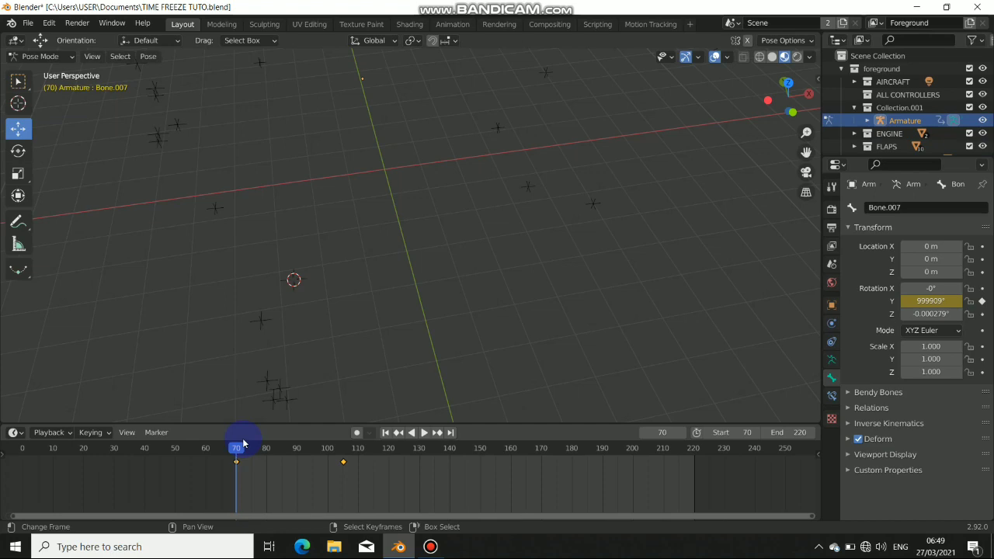
pyautogui.press('KP_0')
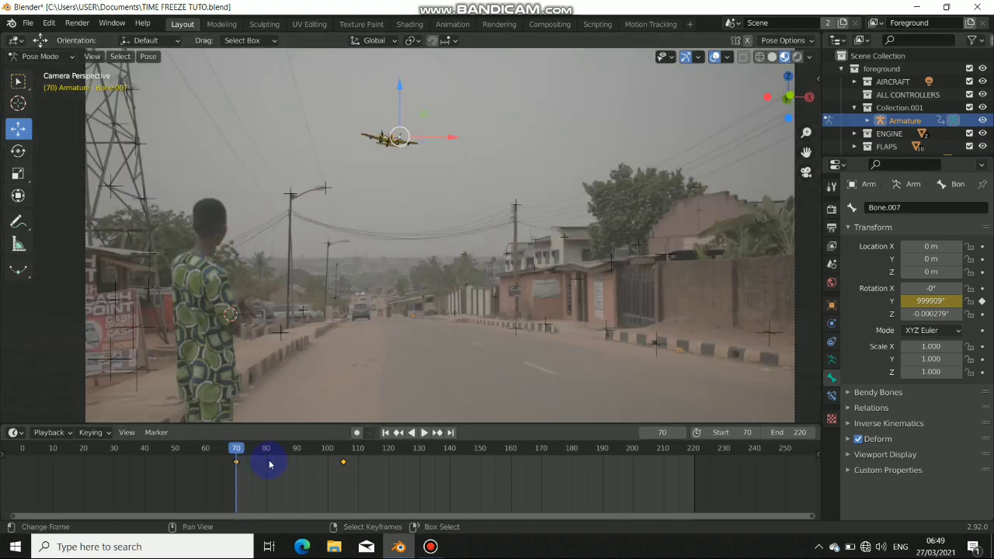
pyautogui.press('space')
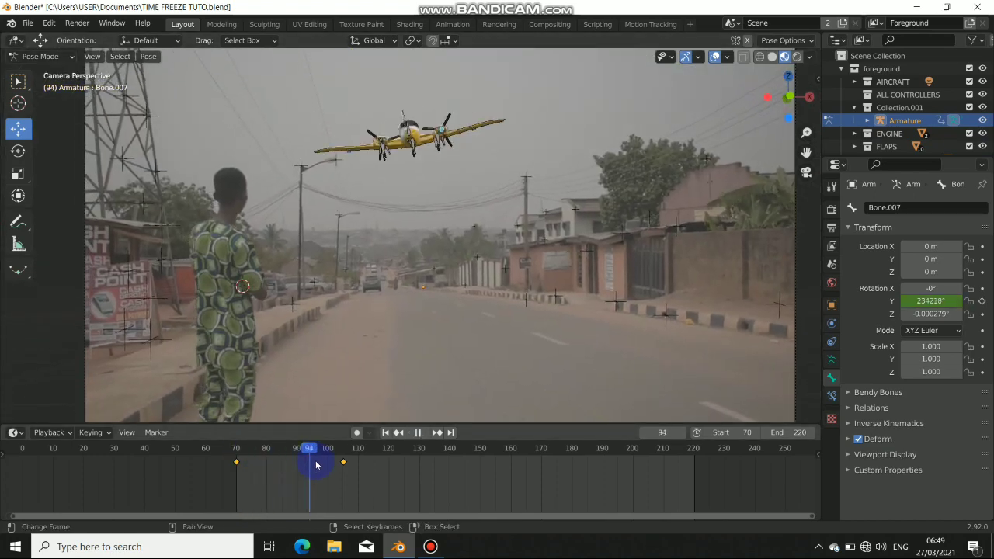
pyautogui.moveTo(342, 470); pyautogui.dragTo(390, 476)
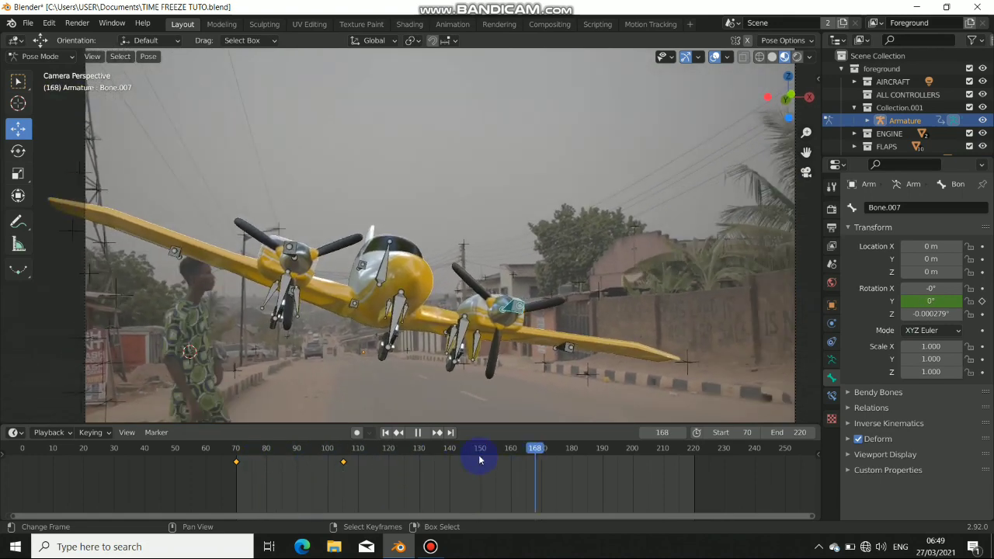
pyautogui.press('space')
pyautogui.click(386, 434)
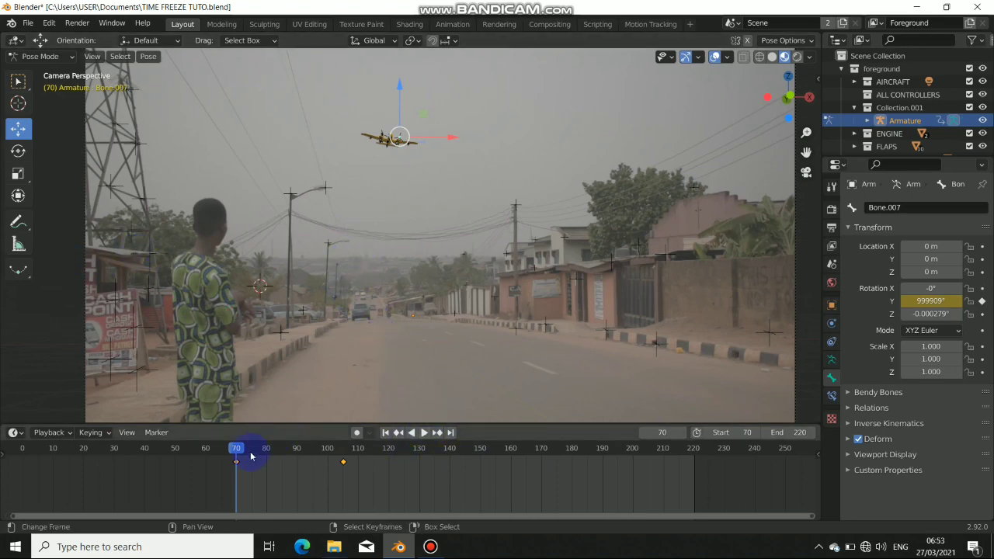
pyautogui.press('space')
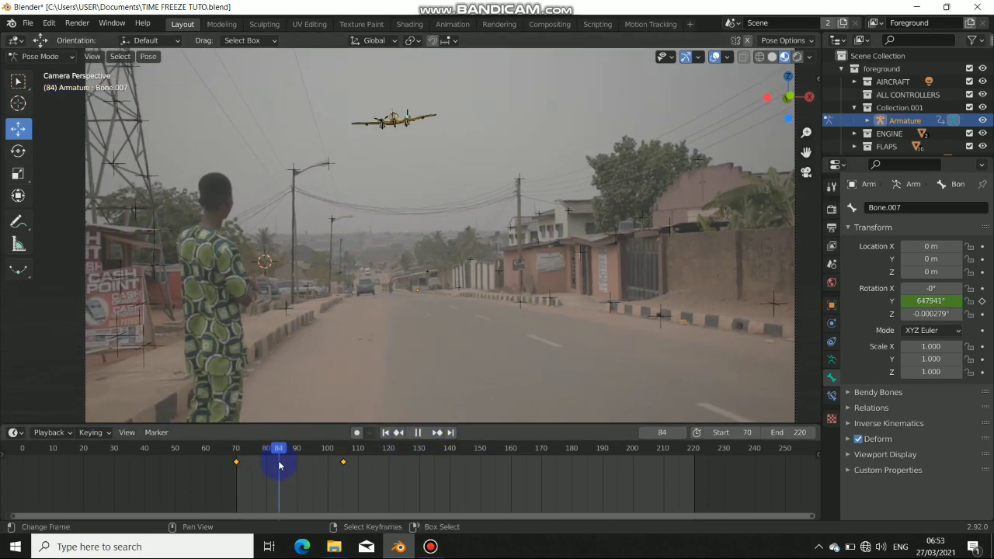
pyautogui.moveTo(280, 466); pyautogui.dragTo(315, 460)
# - In the Shading workspace, set the node editor to show the World nodes
pyautogui.click(410, 24)
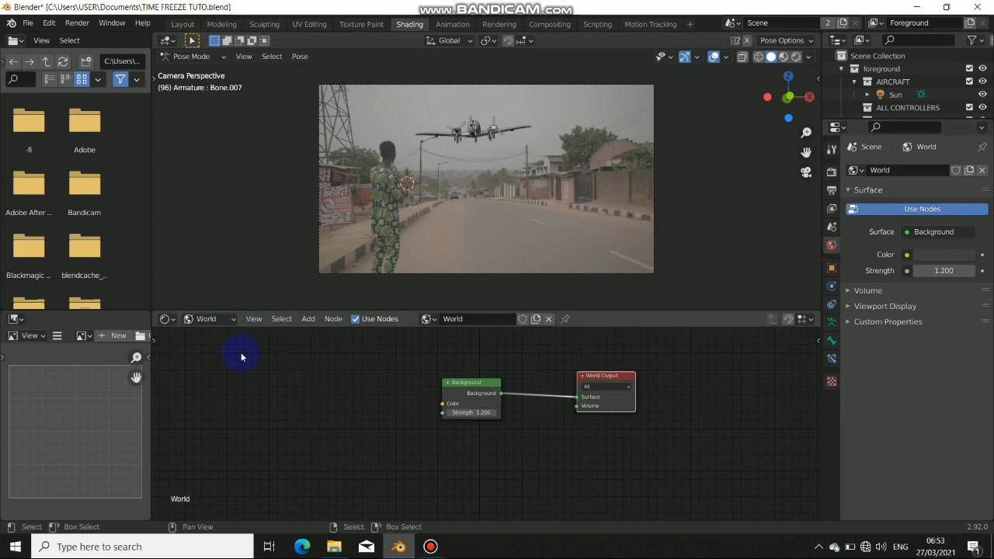
pyautogui.click(203, 318)
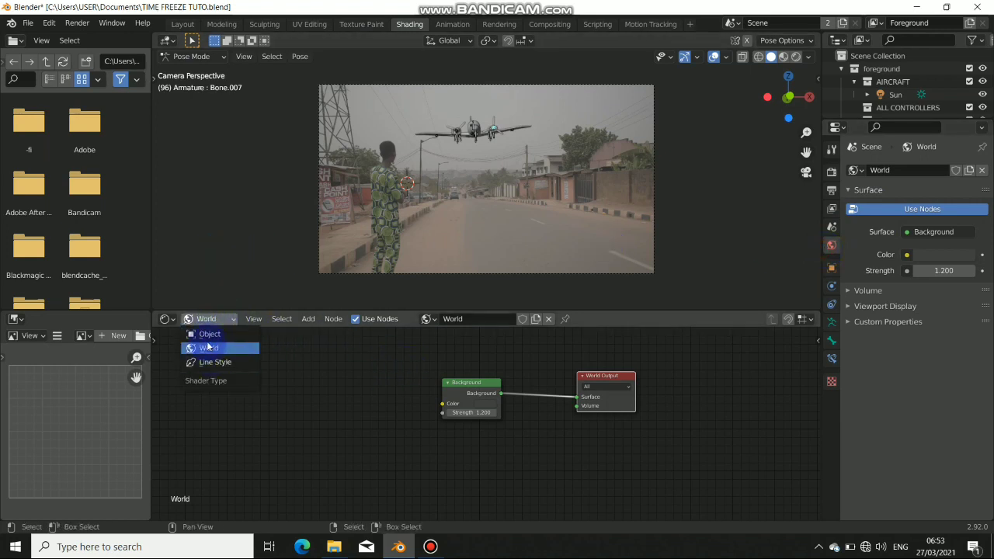
pyautogui.click(208, 334)
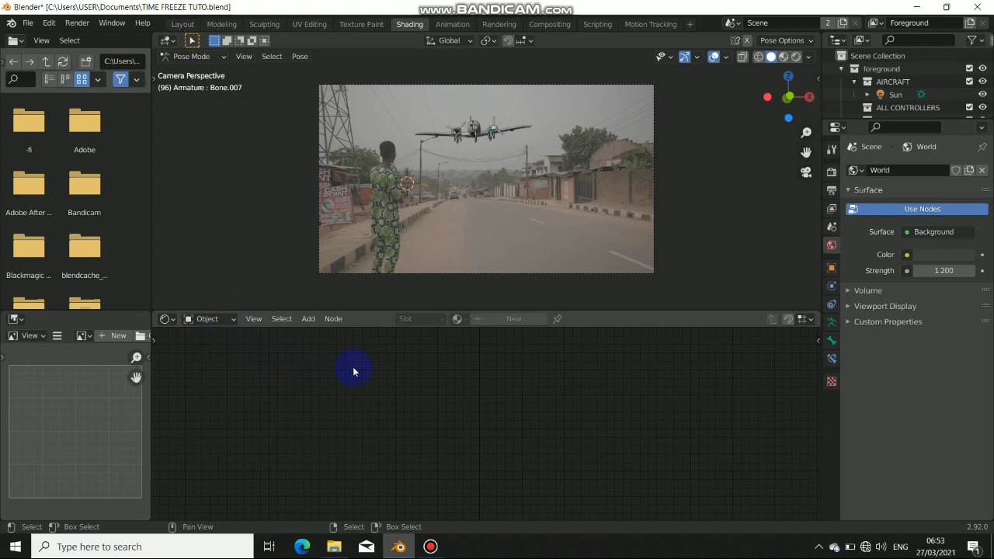
pyautogui.click(208, 327)
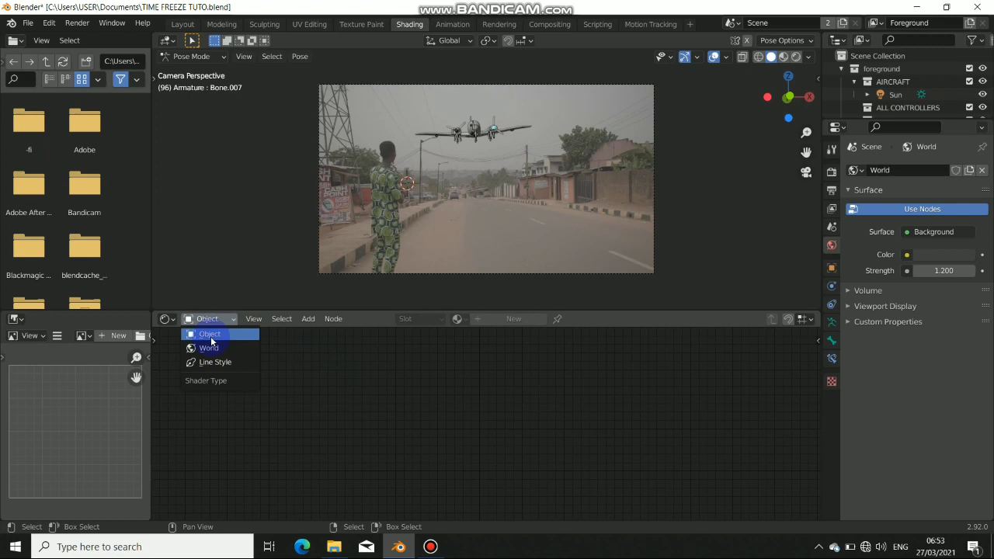
pyautogui.click(217, 352)
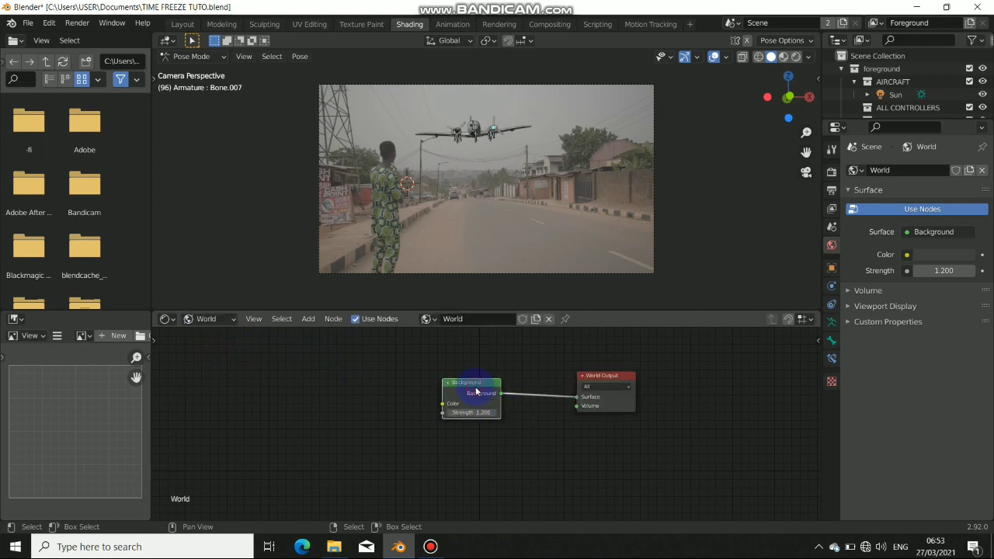
pyautogui.moveTo(476, 392); pyautogui.dragTo(471, 396)
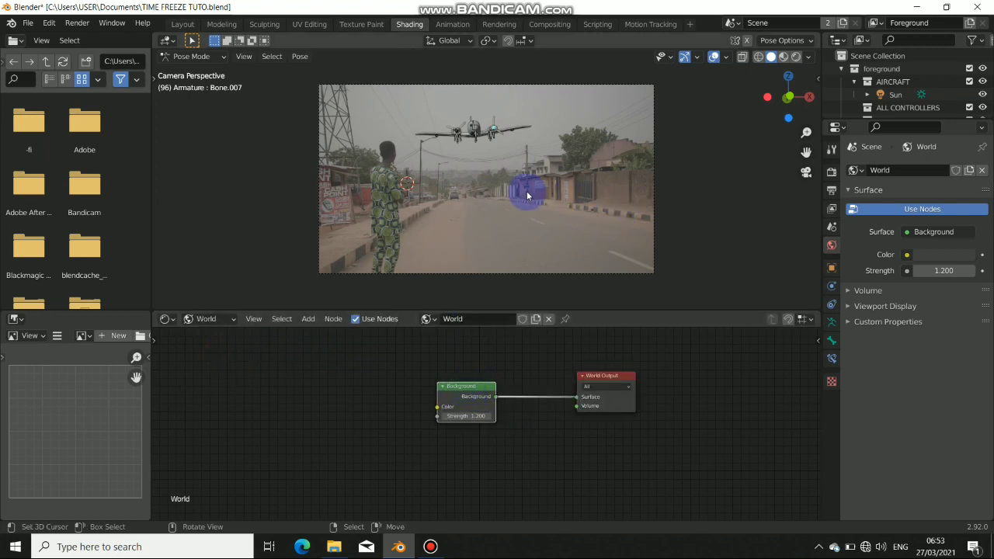
pyautogui.scroll(1, 428, 146)
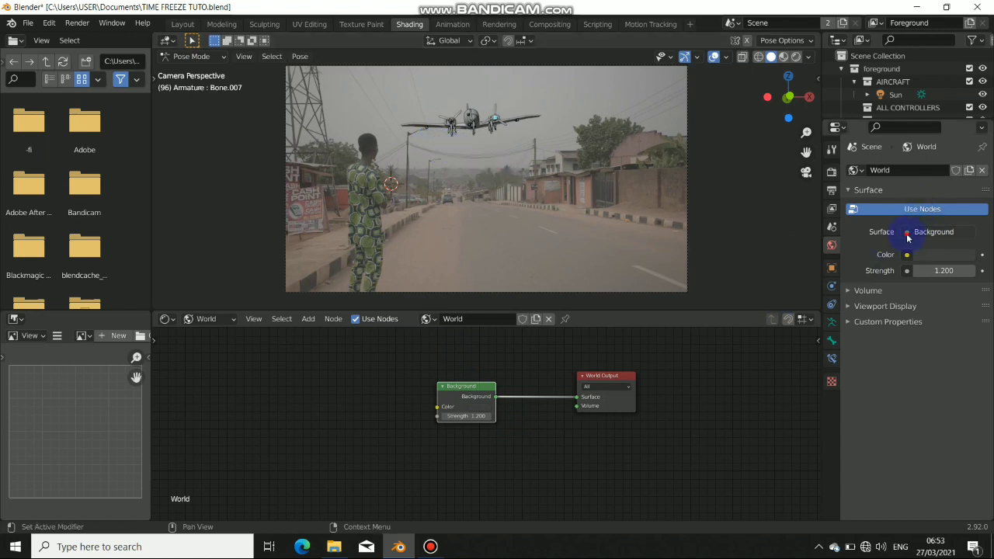
# - Plug an Environment Texture into the Background Color and arrange the nodes
pyautogui.click(907, 238)
pyautogui.click(906, 254)
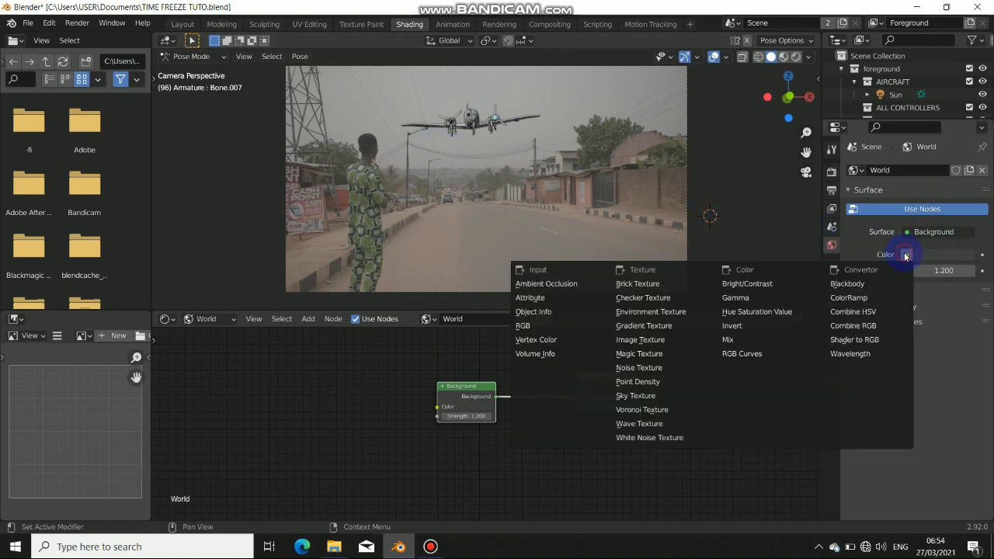
pyautogui.click(642, 314)
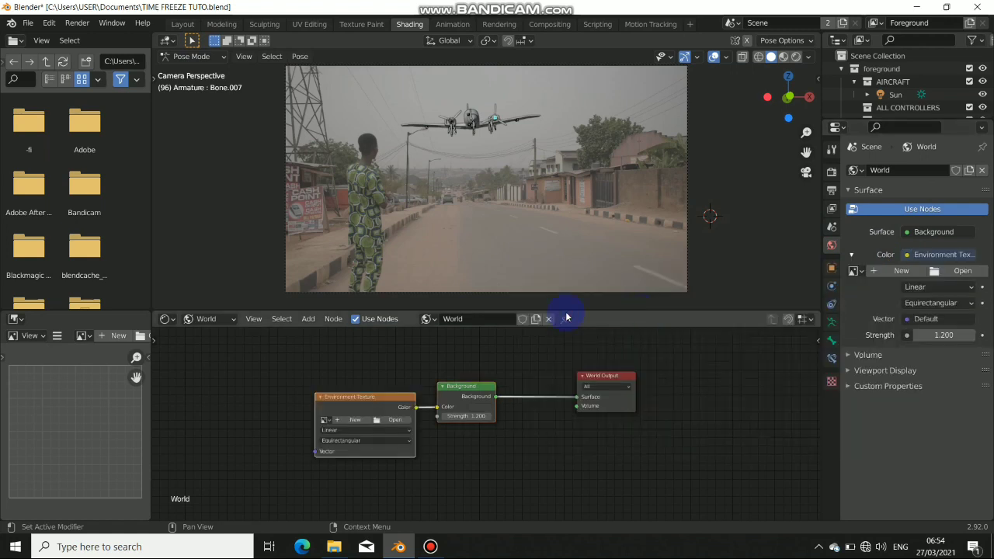
pyautogui.press('g')
pyautogui.click(473, 382)
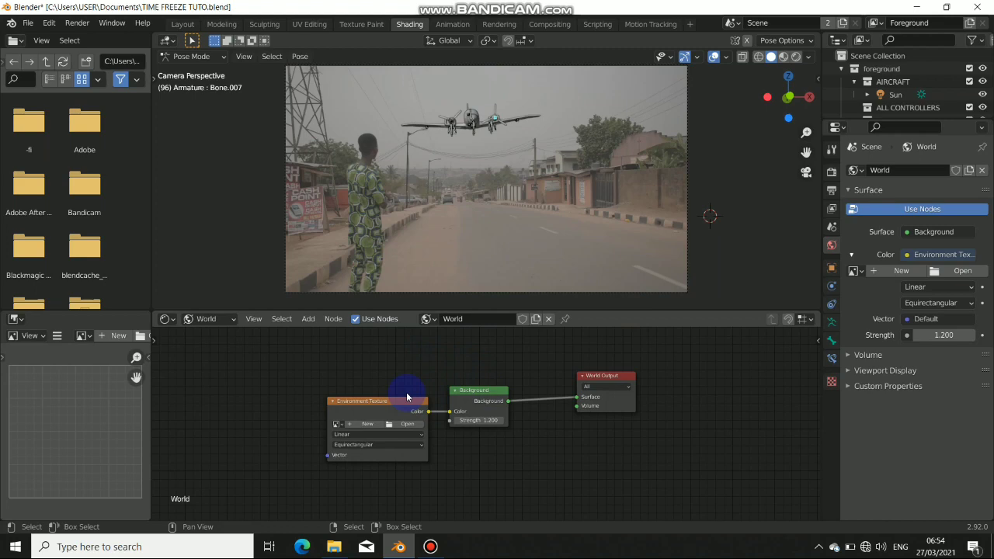
pyautogui.moveTo(407, 396); pyautogui.dragTo(382, 365)
# - Load PANO_20210227_162240_0.jpg into the Environment Texture node
pyautogui.keyDown('ctrl'); pyautogui.scroll(2, 448, 377); pyautogui.keyUp('ctrl')
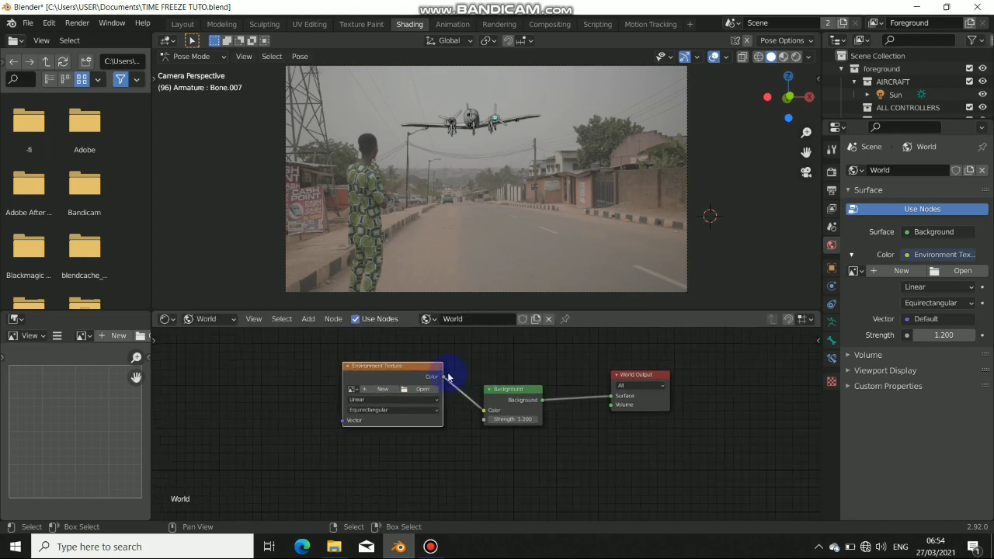
pyautogui.press('g')
pyautogui.click(411, 380)
pyautogui.click(402, 390)
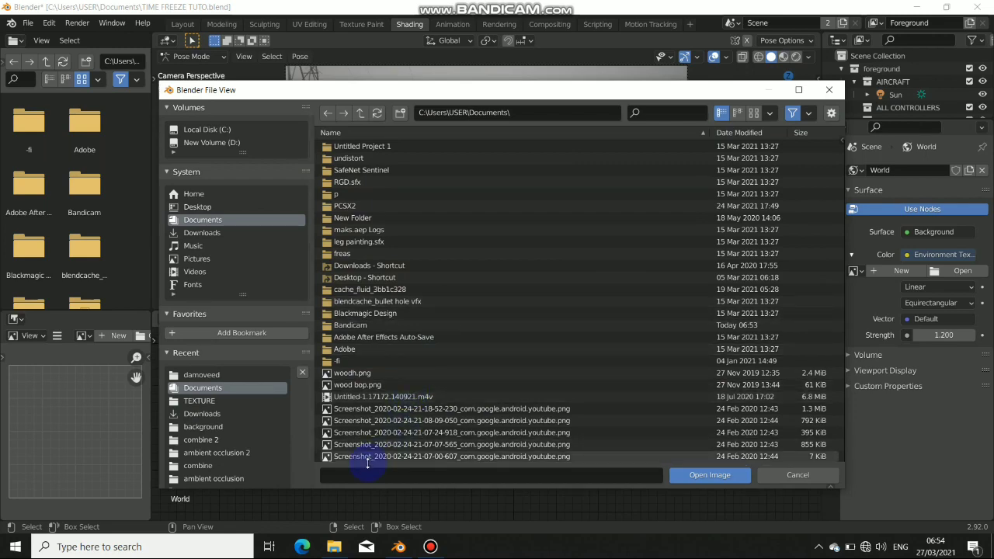
pyautogui.click(347, 546)
pyautogui.click(314, 330)
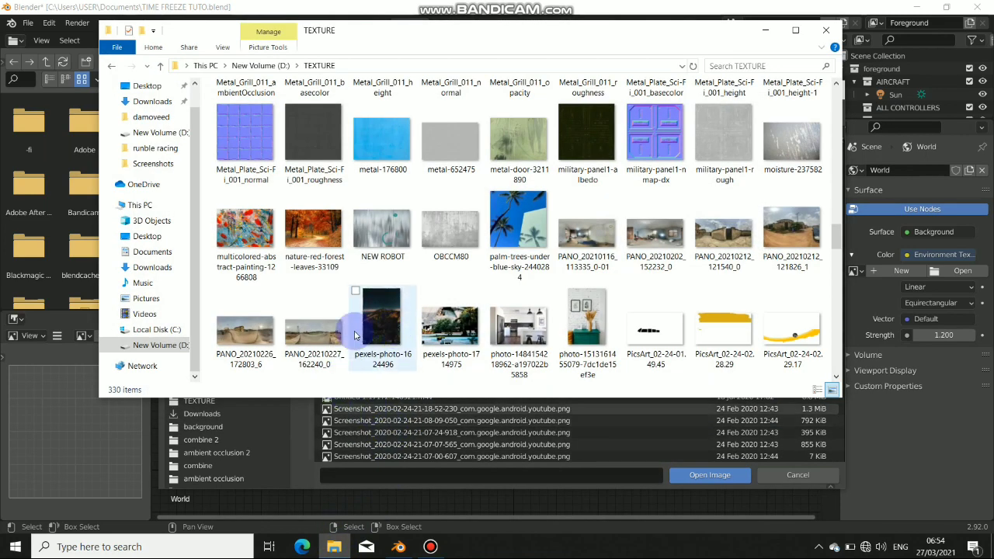
pyautogui.moveTo(419, 429); pyautogui.dragTo(412, 408)
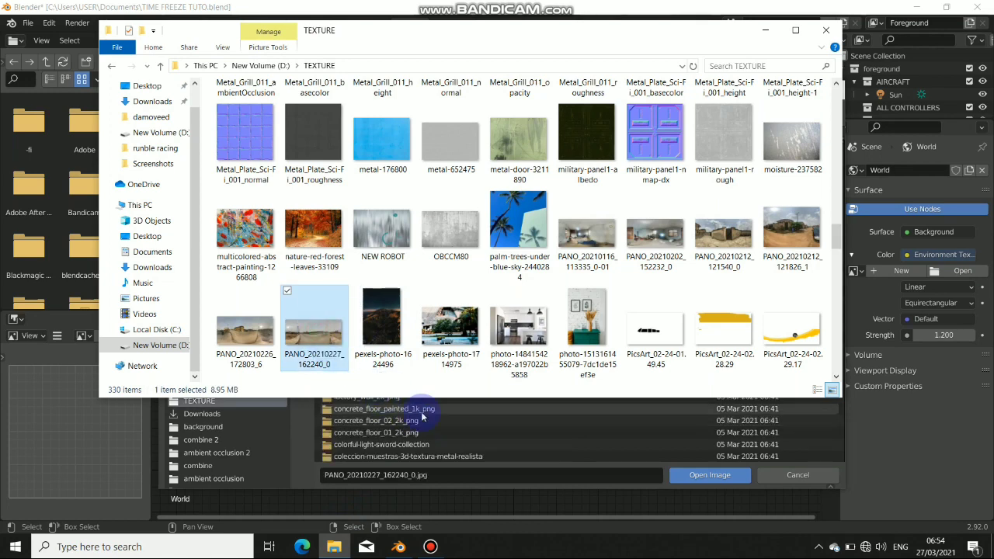
pyautogui.click(690, 485)
pyautogui.click(688, 476)
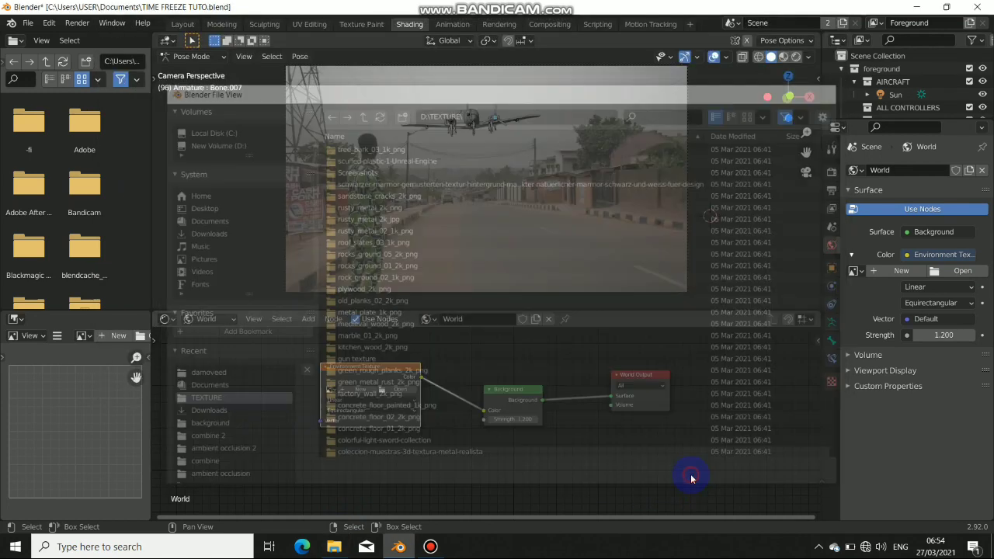
pyautogui.moveTo(391, 375); pyautogui.dragTo(377, 375)
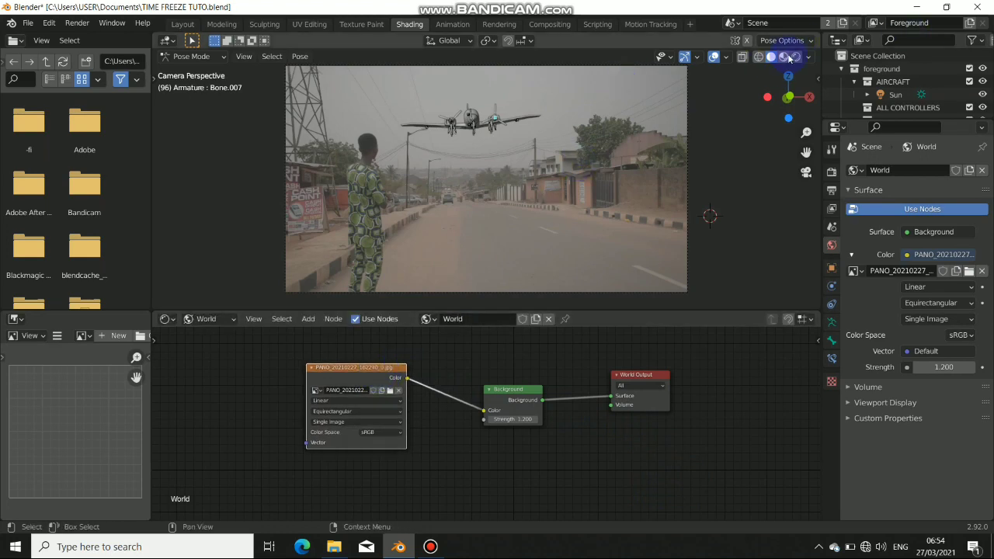
# - Show the panorama in Rendered shading and view through the scene camera
pyautogui.click(786, 58)
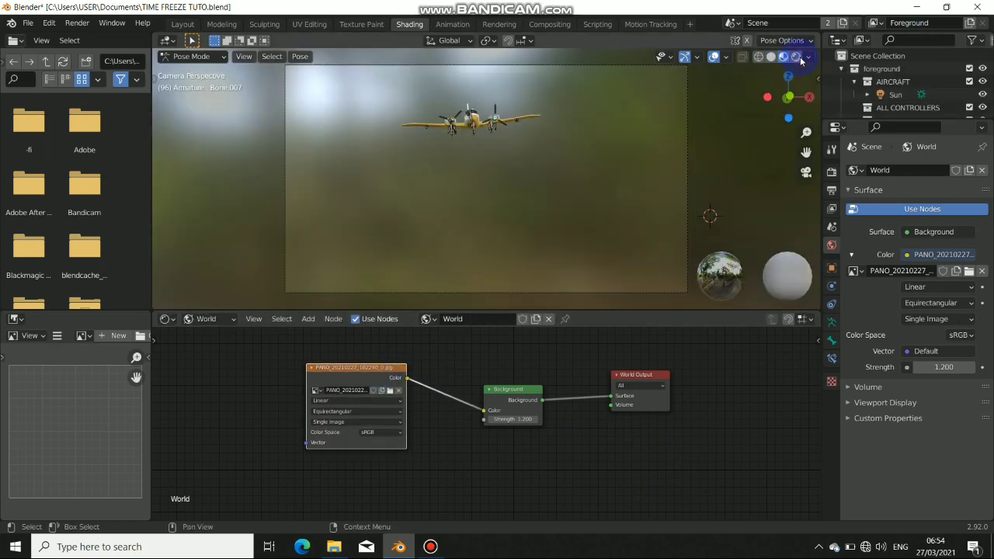
pyautogui.click(797, 59)
pyautogui.moveTo(345, 217)
pyautogui.mouseDown(button='middle')
pyautogui.moveTo(490, 233)
pyautogui.moveTo(484, 222)
pyautogui.moveTo(504, 215)
pyautogui.moveTo(188, 214)
pyautogui.moveTo(428, 218)
pyautogui.moveTo(407, 202)
pyautogui.moveTo(383, 260)
pyautogui.moveTo(378, 218)
pyautogui.moveTo(722, 217)
pyautogui.moveTo(259, 222)
pyautogui.moveTo(261, 207)
pyautogui.moveTo(167, 215)
pyautogui.moveTo(408, 267)
pyautogui.mouseUp(button='middle')
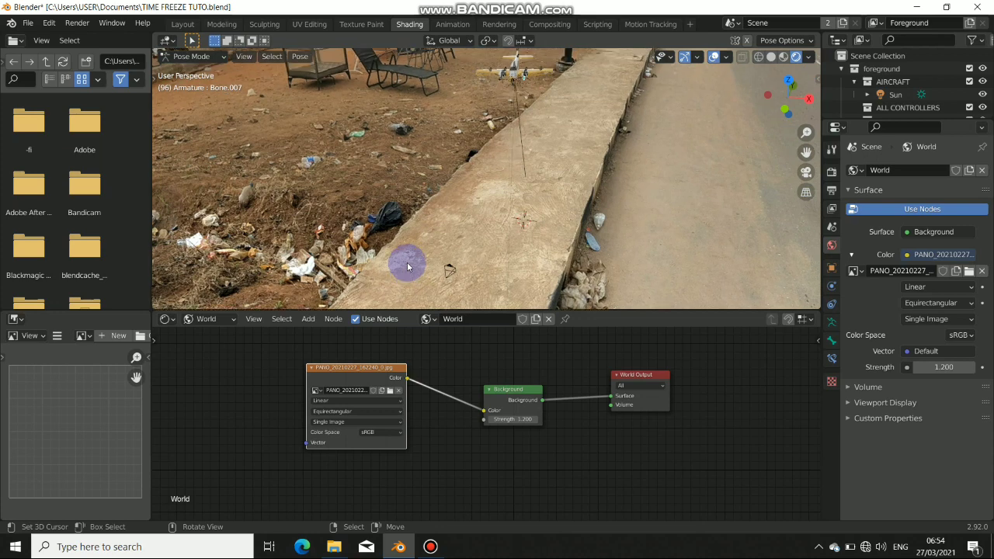
pyautogui.press('KP_0')
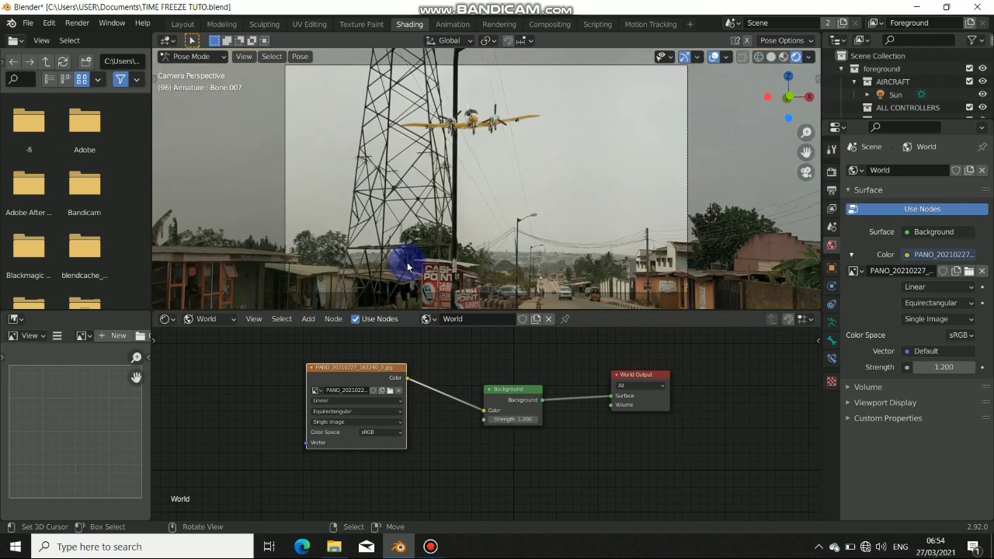
# - Arrange the coordinate and Mapping nodes and adjust the Mapping's Y rotation
pyautogui.moveTo(384, 377); pyautogui.dragTo(389, 382)
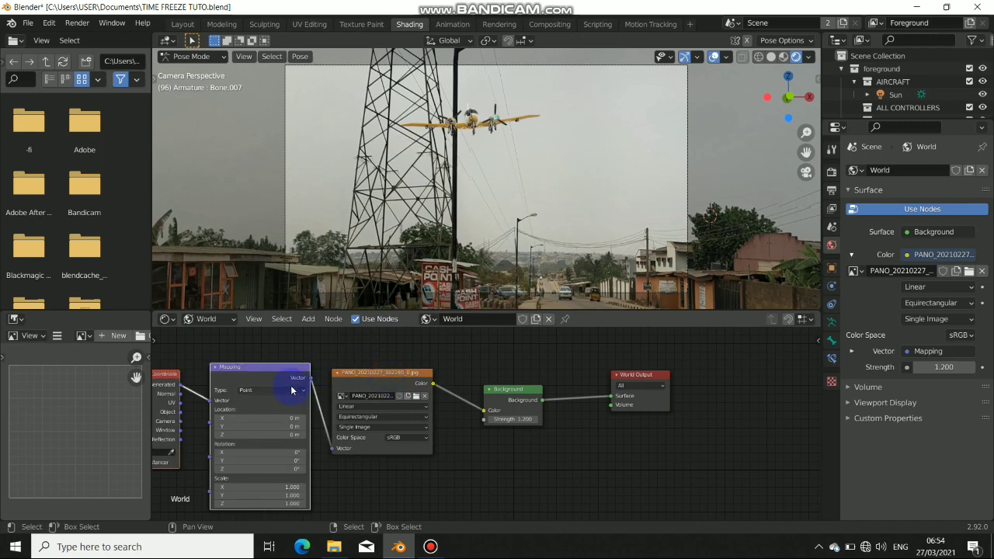
pyautogui.moveTo(291, 390); pyautogui.dragTo(472, 376, button='middle')
pyautogui.moveTo(435, 361); pyautogui.dragTo(439, 353)
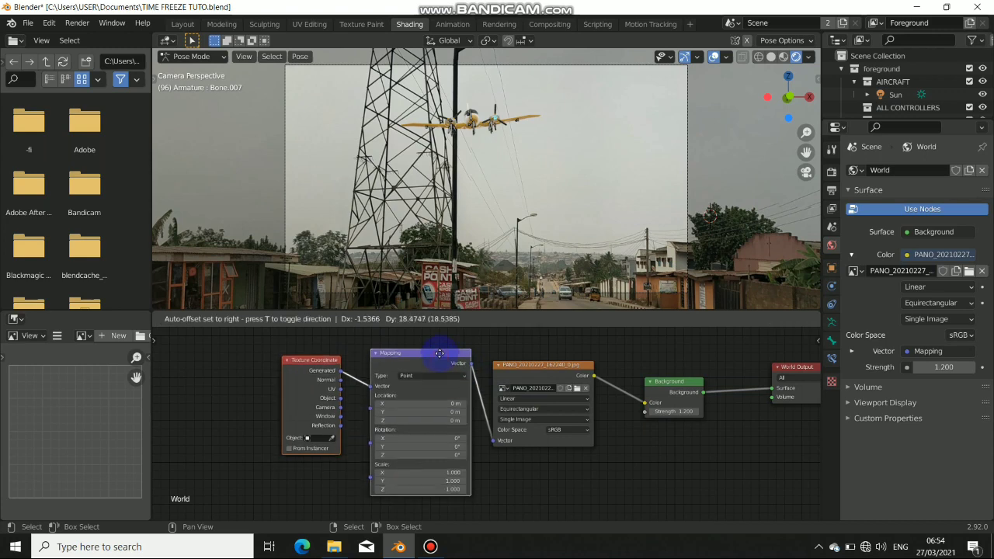
pyautogui.moveTo(306, 366)
pyautogui.mouseDown()
pyautogui.moveTo(277, 378)
pyautogui.moveTo(291, 372)
pyautogui.mouseUp()
pyautogui.click(413, 451)
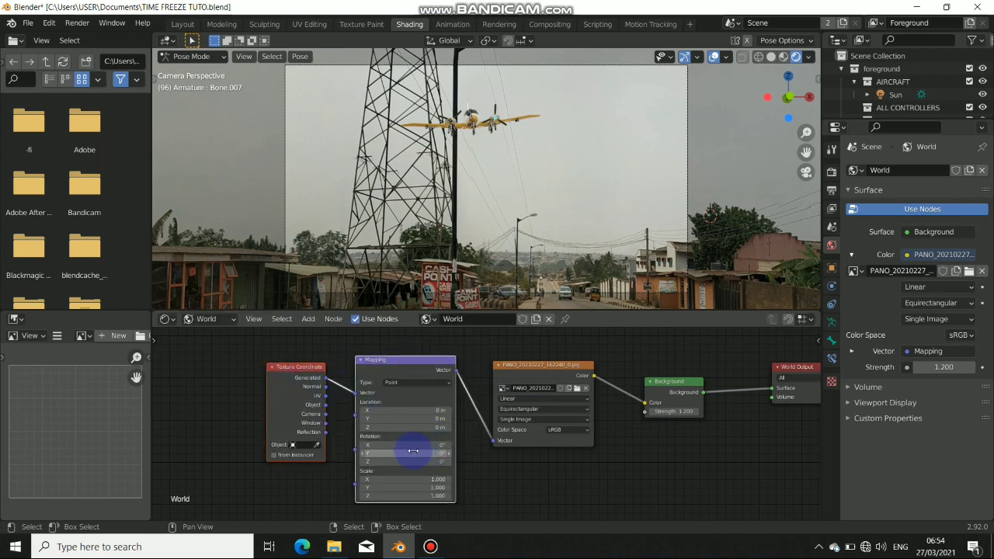
pyautogui.moveTo(382, 456); pyautogui.dragTo(350, 463)
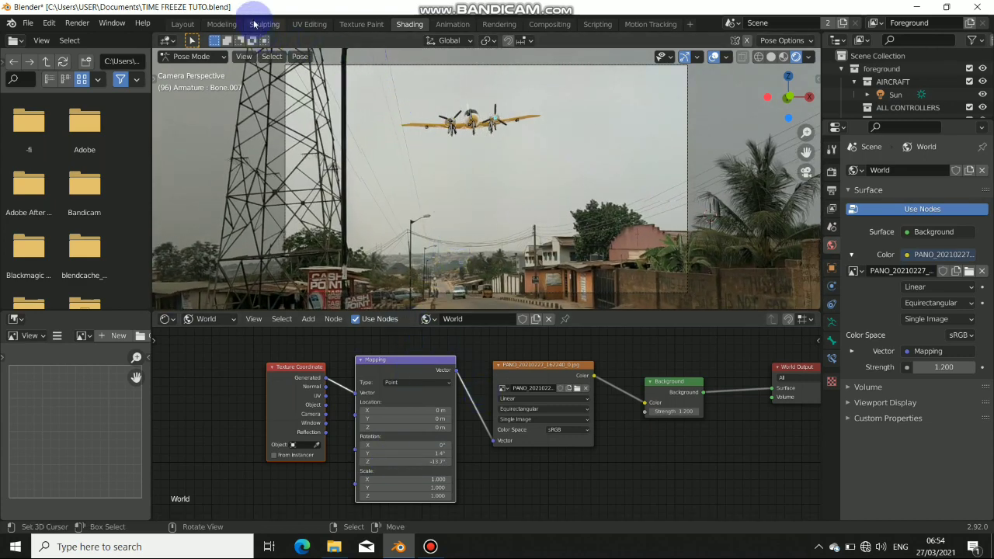
# - At frame 139, rotate the panorama around Z to -20.1° to align the street
pyautogui.click(183, 24)
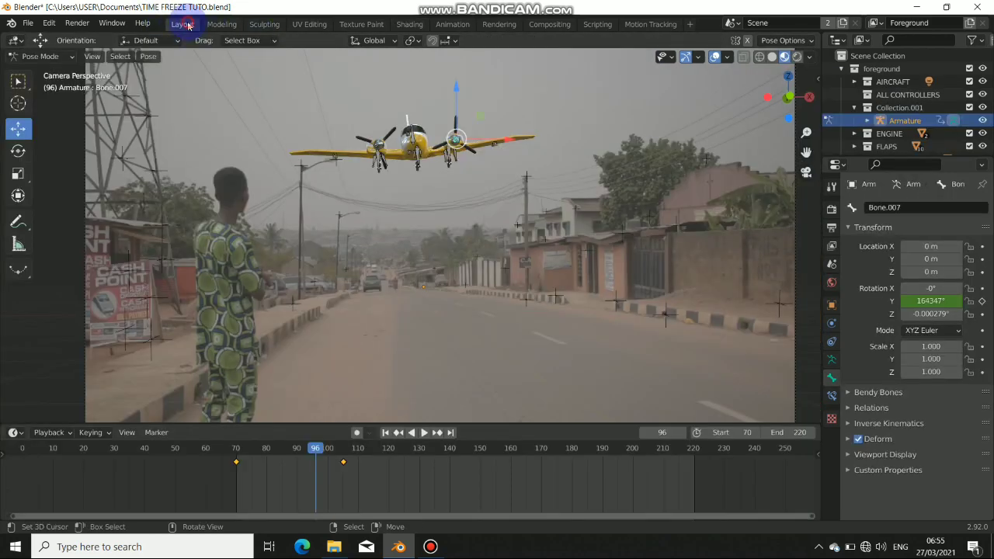
pyautogui.moveTo(316, 463); pyautogui.dragTo(446, 466)
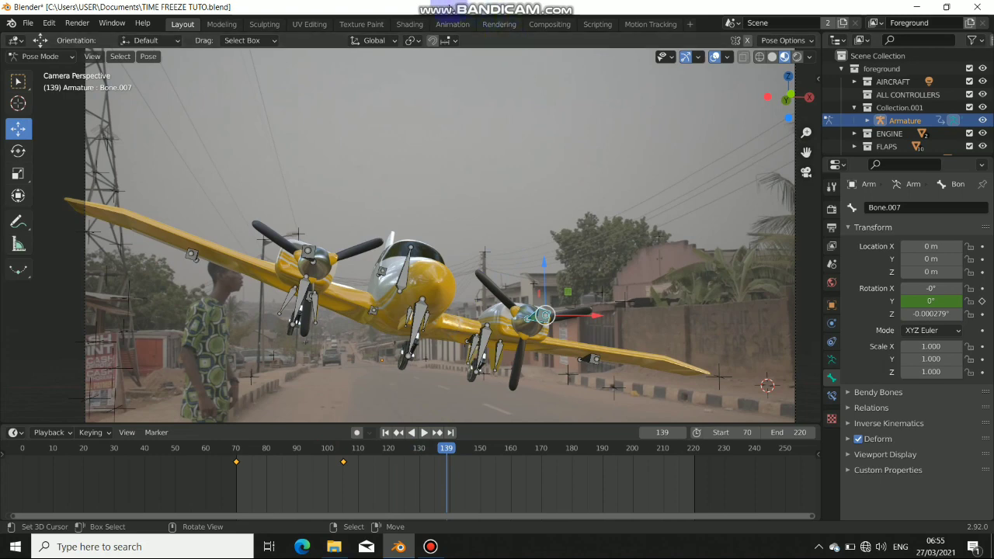
pyautogui.click(410, 24)
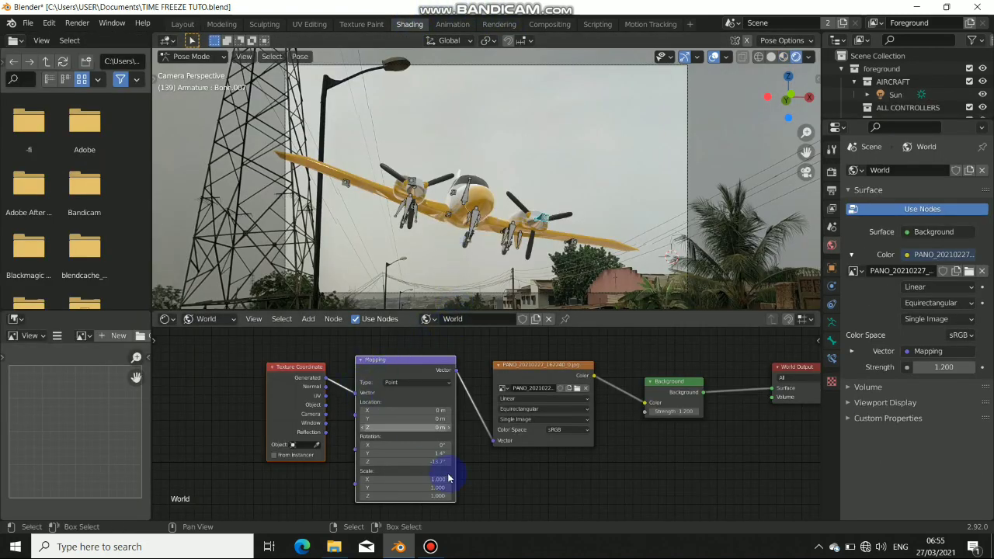
pyautogui.moveTo(410, 461)
pyautogui.mouseDown()
pyautogui.moveTo(408, 444)
pyautogui.moveTo(428, 444)
pyautogui.moveTo(391, 454)
pyautogui.moveTo(413, 462)
pyautogui.mouseUp()
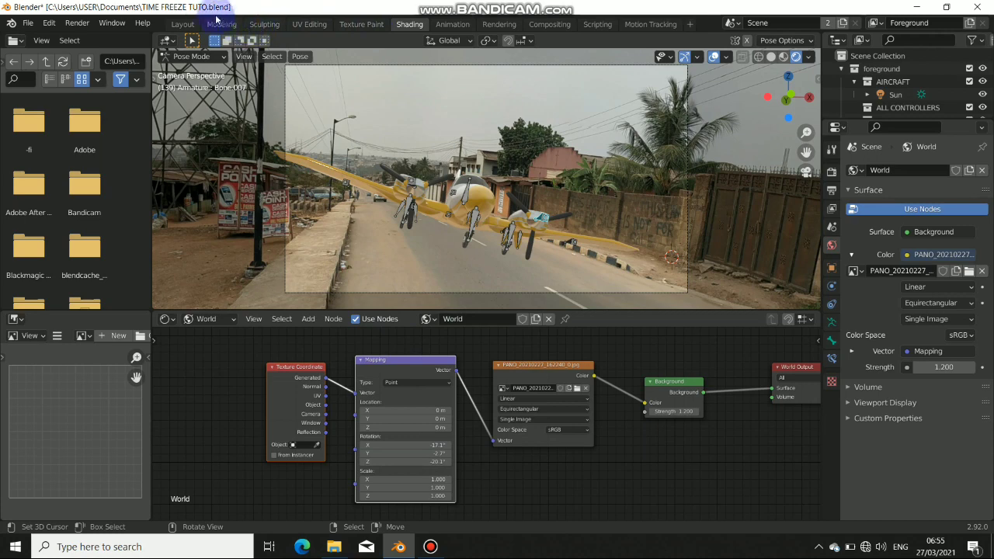
pyautogui.click(182, 24)
# - Orbit to an angled view and switch from Pose Mode to Object Mode
pyautogui.moveTo(327, 302)
pyautogui.mouseDown(button='middle')
pyautogui.moveTo(376, 269)
pyautogui.moveTo(321, 266)
pyautogui.moveTo(303, 241)
pyautogui.moveTo(322, 295)
pyautogui.moveTo(300, 259)
pyautogui.moveTo(401, 317)
pyautogui.mouseUp(button='middle')
pyautogui.scroll(-3, 376, 269)
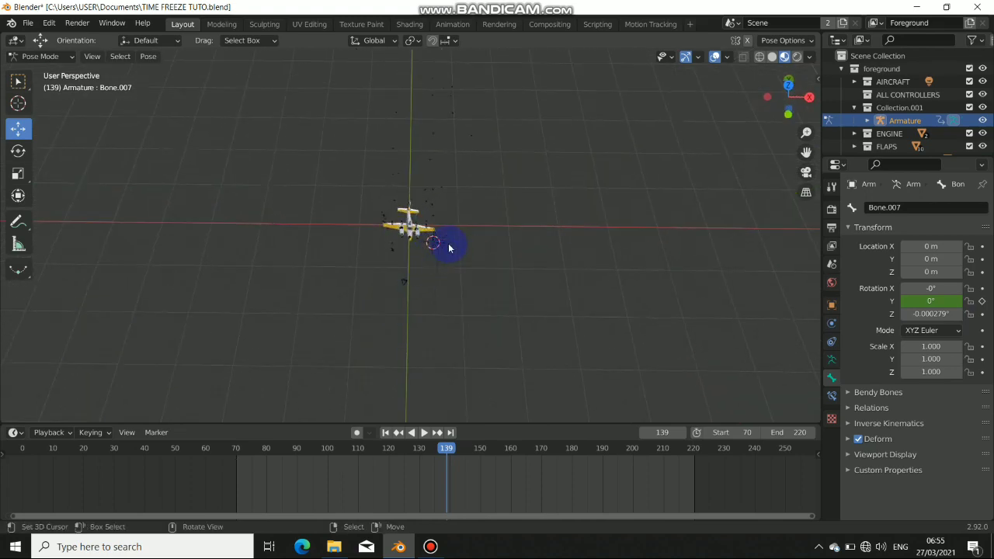
pyautogui.moveTo(431, 250); pyautogui.dragTo(494, 180, button='middle')
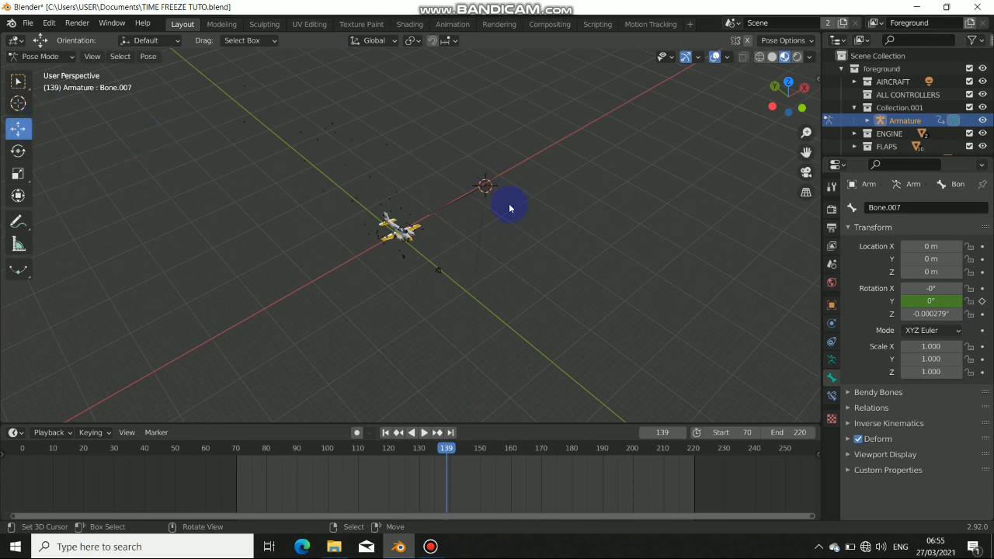
pyautogui.scroll(5, 396, 231)
pyautogui.click(41, 57)
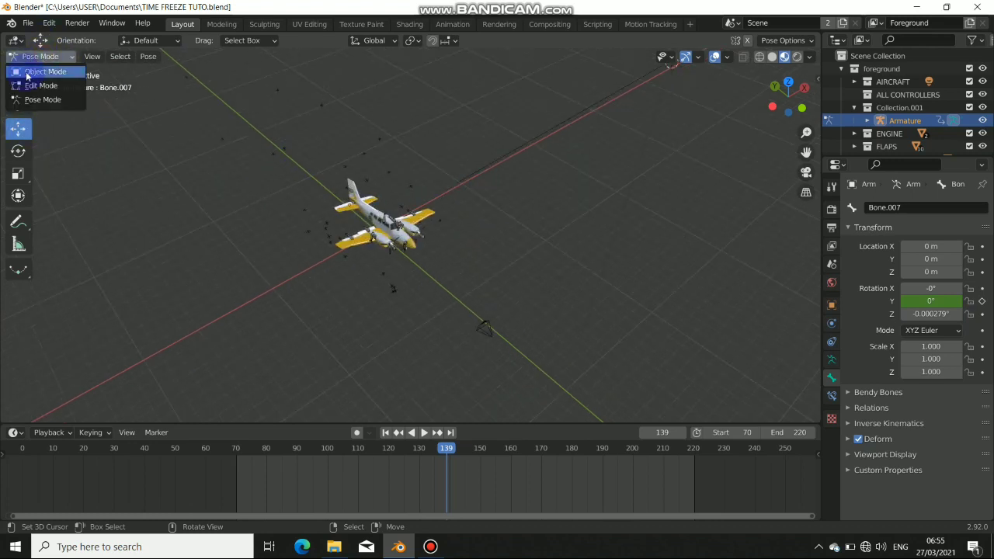
pyautogui.click(39, 71)
pyautogui.scroll(-3, 621, 186)
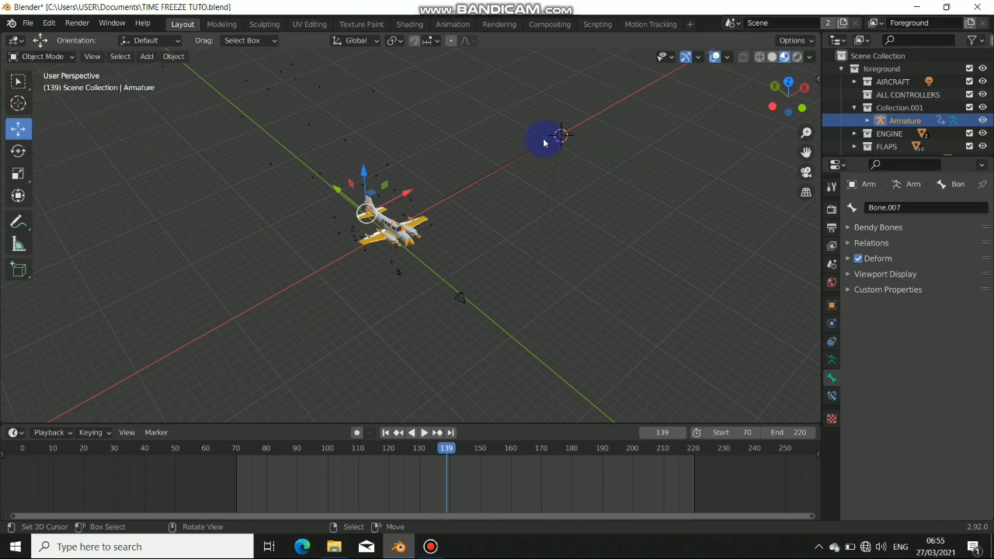
# - Move the Sun to -4.1443, -14.926, 20.441 m, rotate it 37.5°, -22.3°, 21.1°, preview rendered
pyautogui.click(564, 136)
pyautogui.moveTo(588, 130); pyautogui.dragTo(328, 174)
pyautogui.moveTo(328, 174); pyautogui.dragTo(303, 318, button='middle')
pyautogui.press('r')
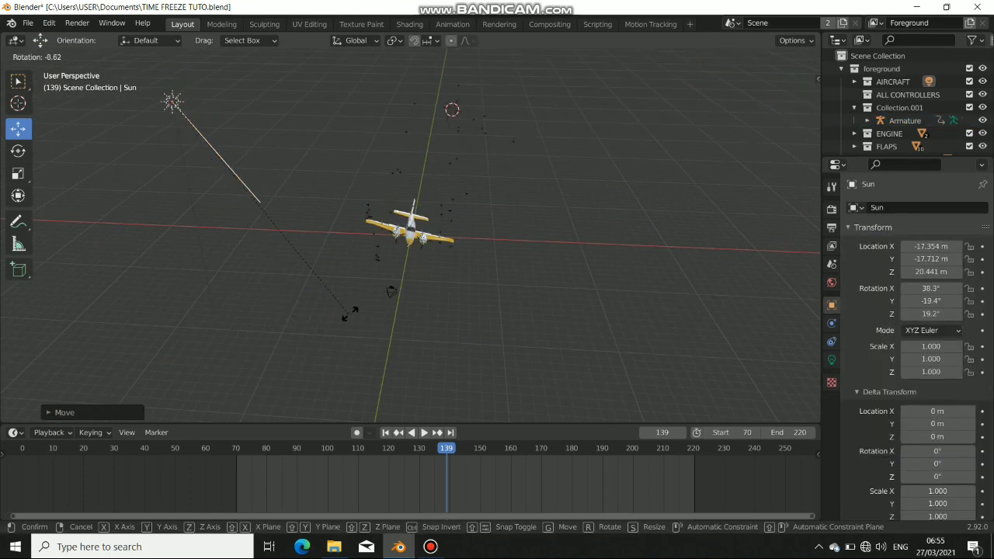
pyautogui.click(227, 256)
pyautogui.moveTo(229, 97); pyautogui.dragTo(377, 136)
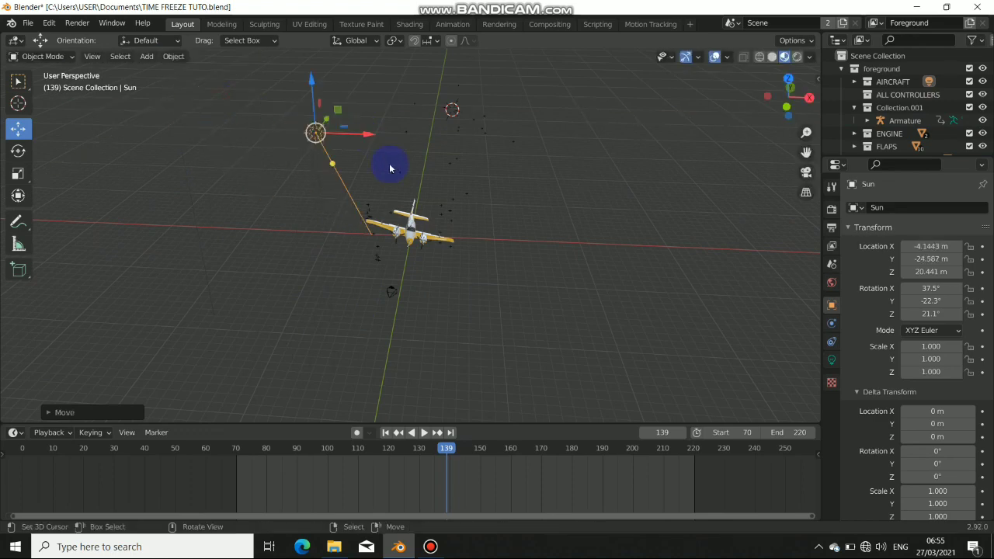
pyautogui.moveTo(390, 163); pyautogui.dragTo(420, 208, button='middle')
pyautogui.moveTo(567, 58); pyautogui.dragTo(457, 53)
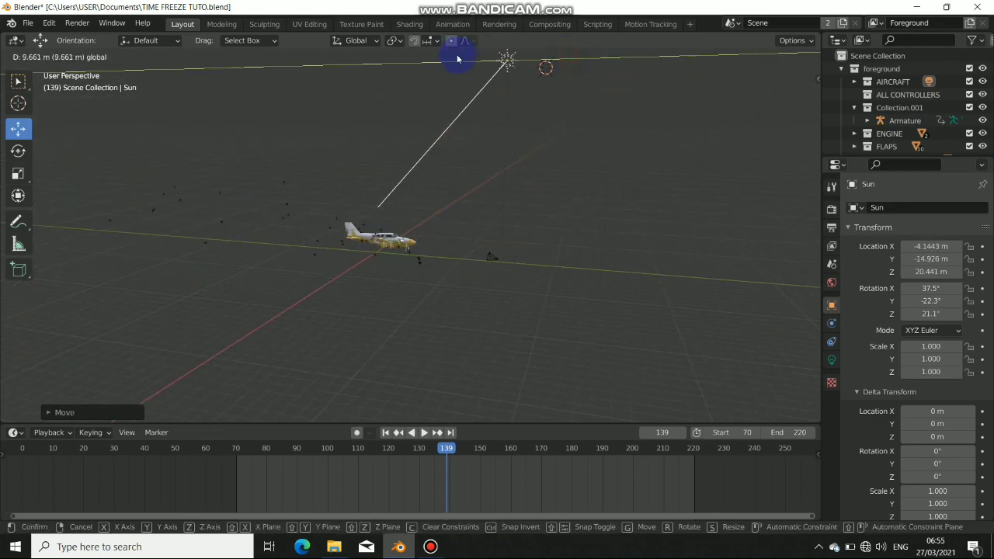
pyautogui.moveTo(457, 54); pyautogui.dragTo(628, 133, button='middle')
pyautogui.click(796, 57)
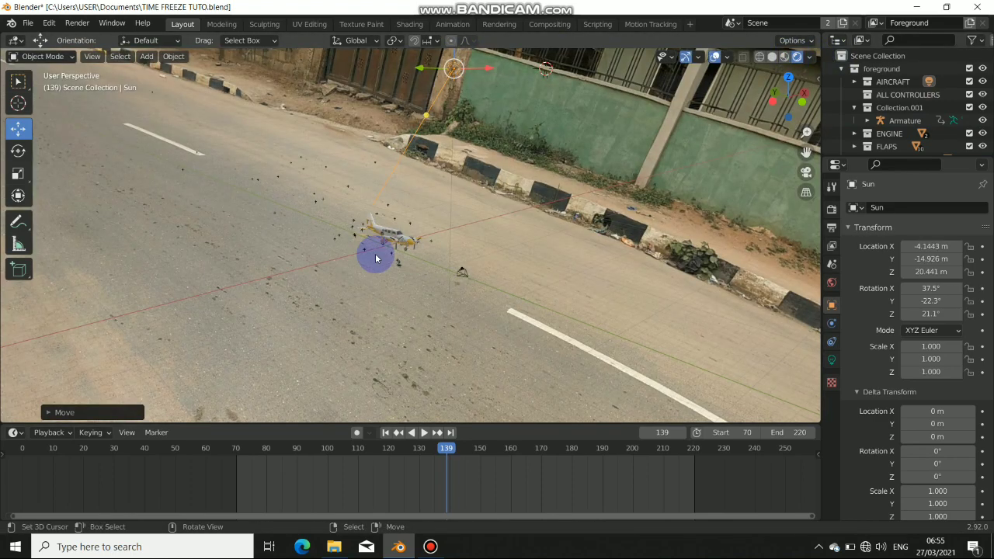
pyautogui.press('KP_0')
# - Set the Render Engine to Cycles in Render Properties
pyautogui.scroll(4, 386, 262)
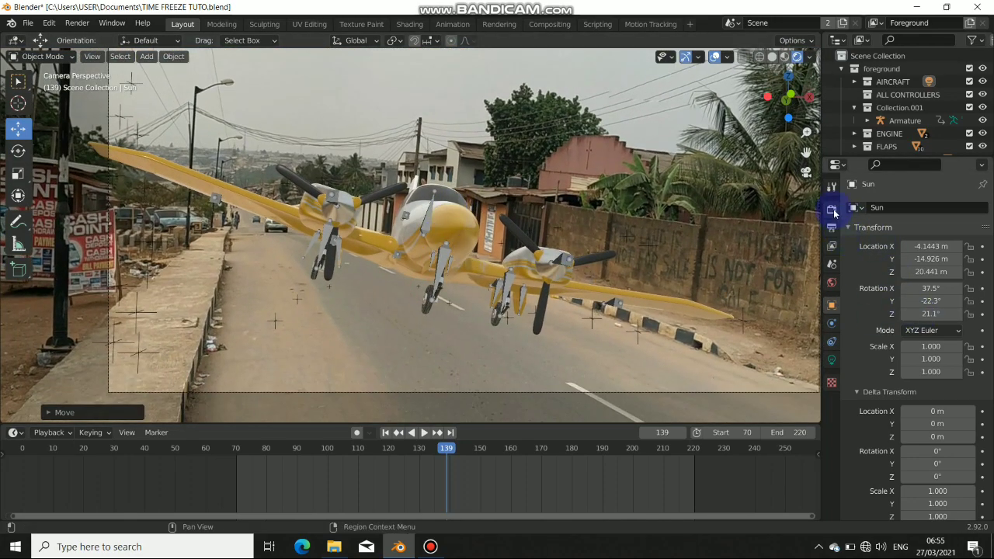
pyautogui.click(833, 210)
pyautogui.click(932, 207)
pyautogui.click(932, 251)
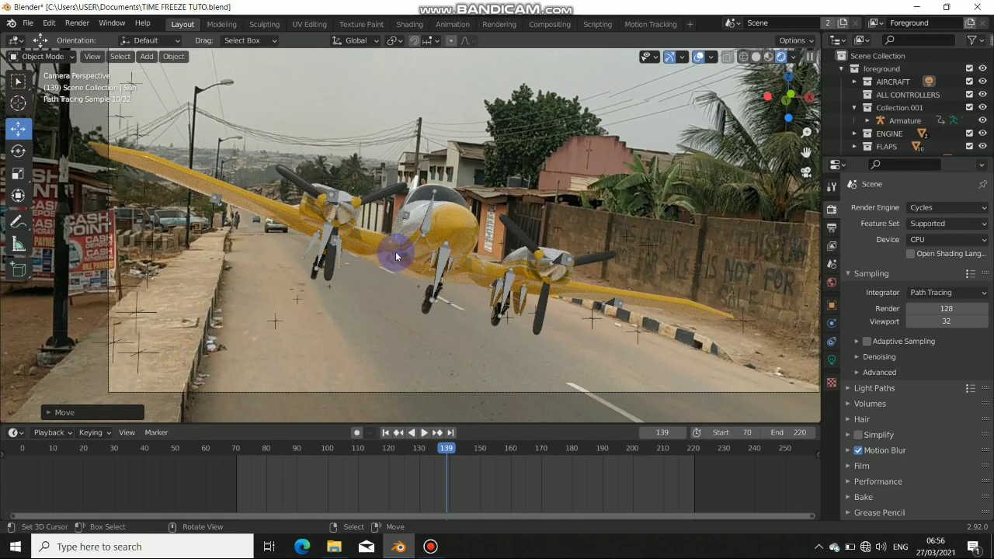
pyautogui.moveTo(475, 259); pyautogui.dragTo(441, 246, button='middle')
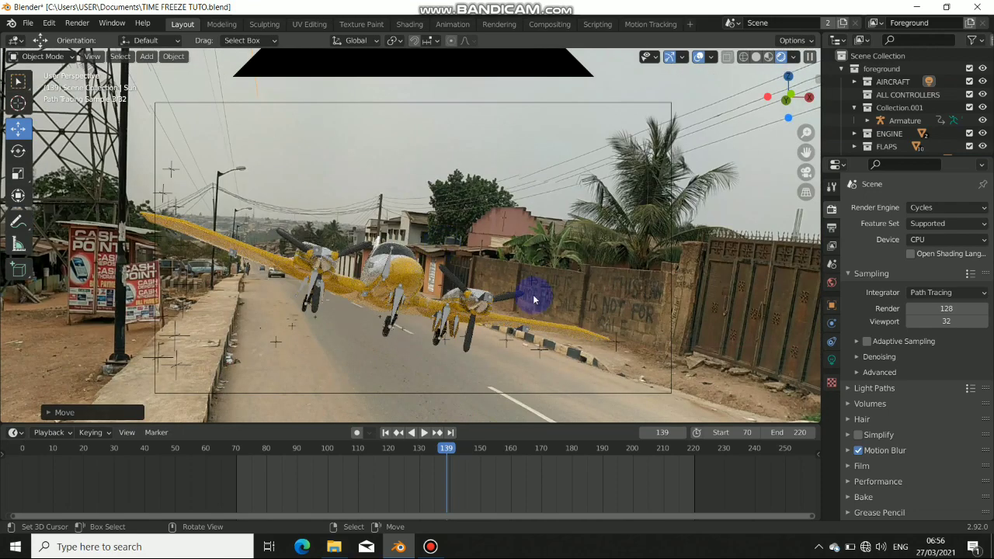
pyautogui.click(832, 226)
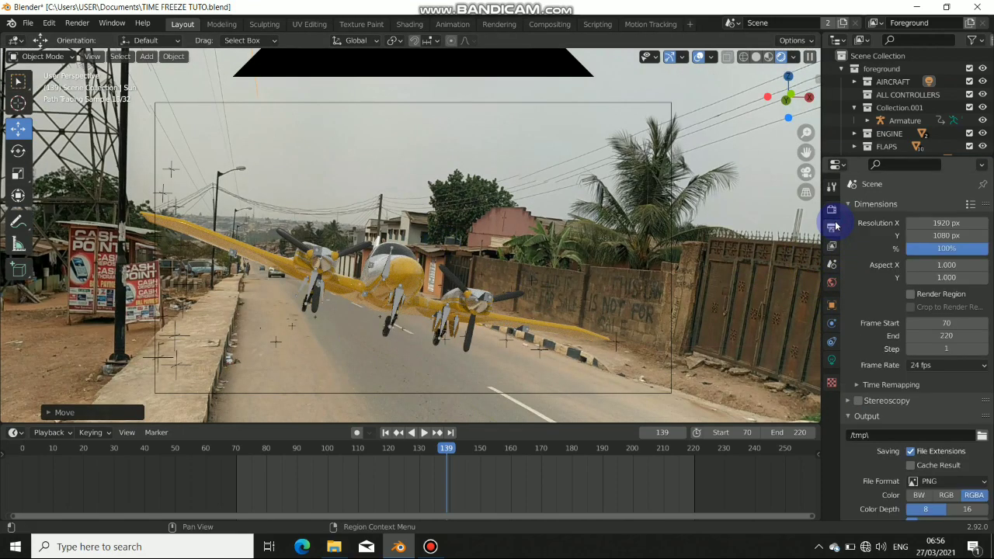
pyautogui.click(832, 211)
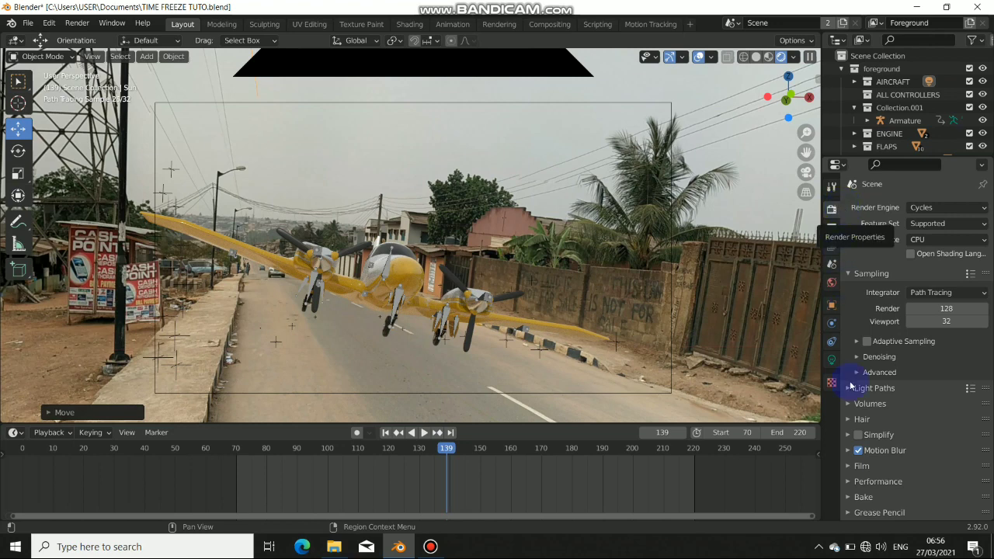
# - Tick Transparent in the Film settings of Render Properties
pyautogui.scroll(-2, 860, 455)
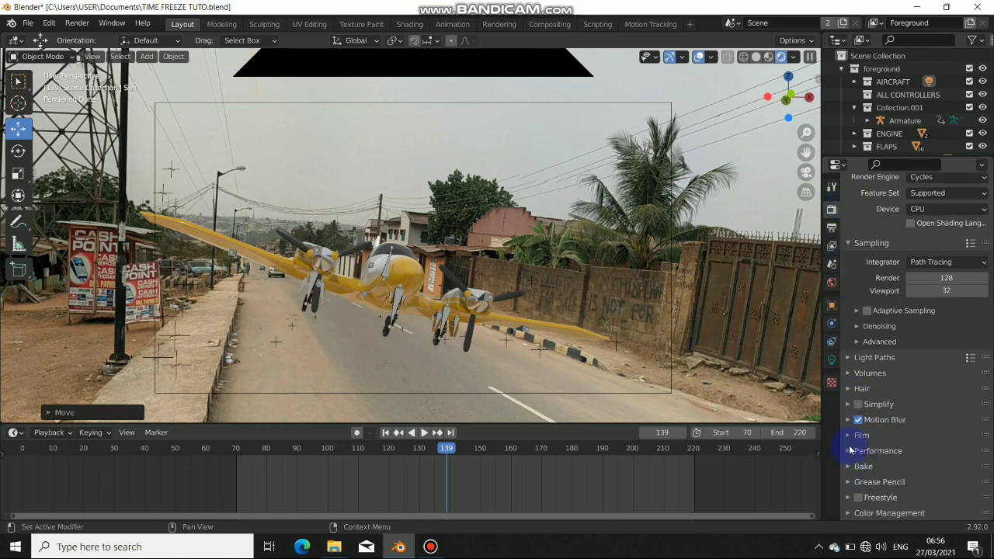
pyautogui.click(852, 436)
pyautogui.scroll(-2, 888, 452)
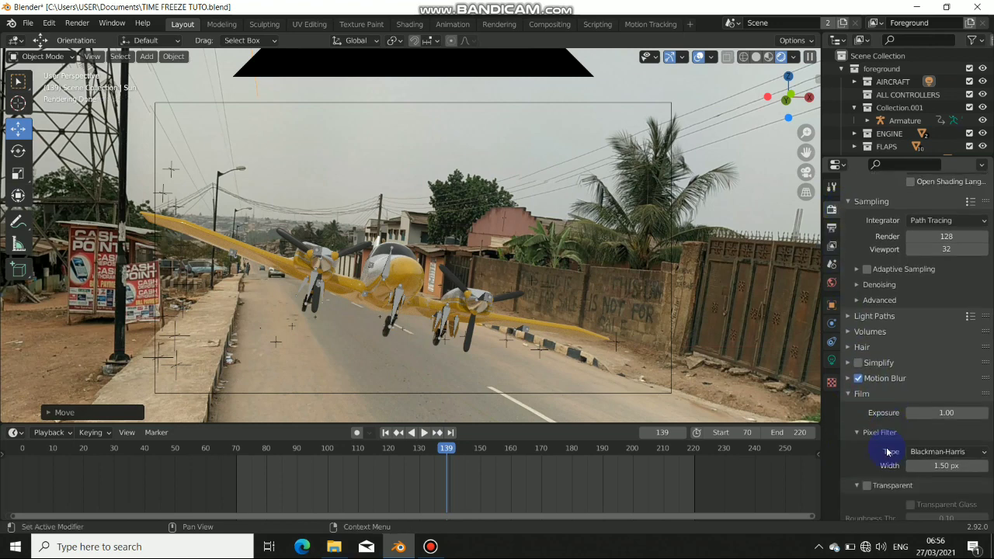
pyautogui.click(866, 485)
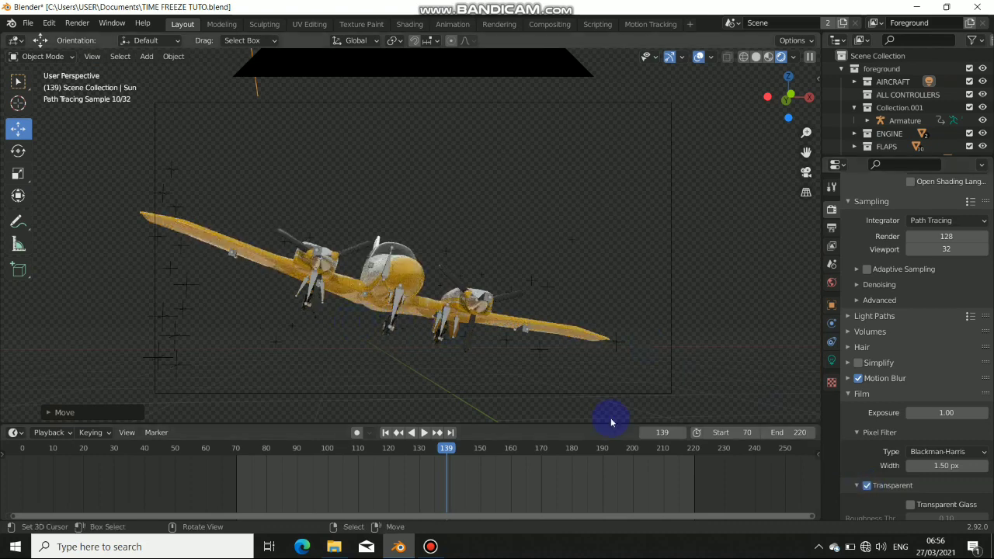
pyautogui.click(848, 396)
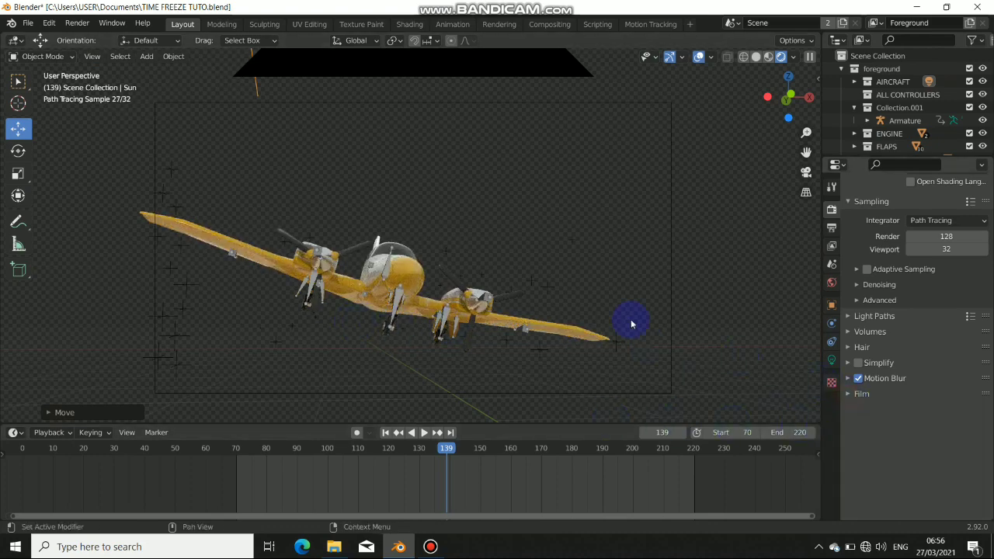
# - Orbit around the aircraft to inspect the Cycles preview from several angles
pyautogui.moveTo(477, 203)
pyautogui.mouseDown(button='middle')
pyautogui.moveTo(528, 199)
pyautogui.moveTo(422, 226)
pyautogui.moveTo(473, 204)
pyautogui.mouseUp(button='middle')
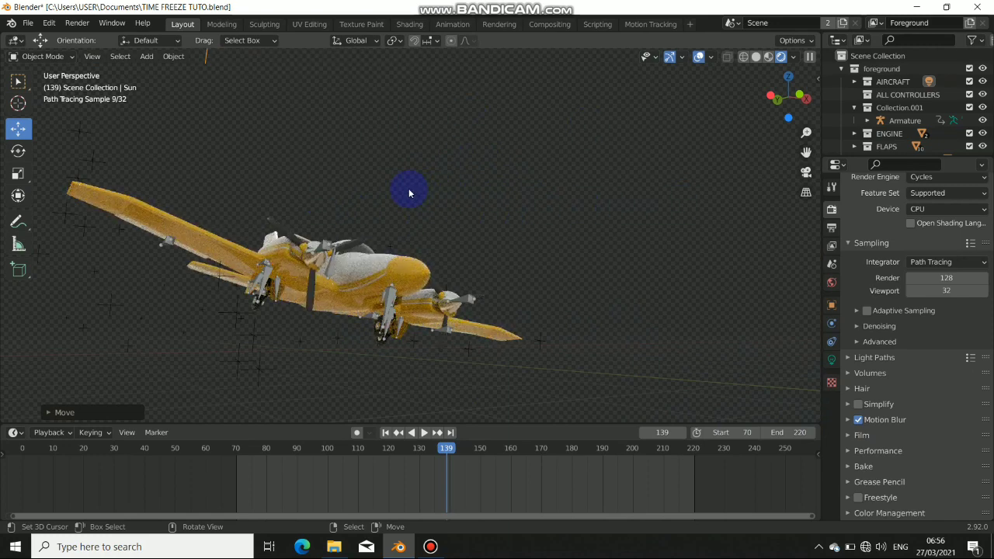
pyautogui.moveTo(409, 192)
pyautogui.mouseDown(button='middle')
pyautogui.moveTo(510, 215)
pyautogui.moveTo(441, 247)
pyautogui.moveTo(493, 230)
pyautogui.mouseUp(button='middle')
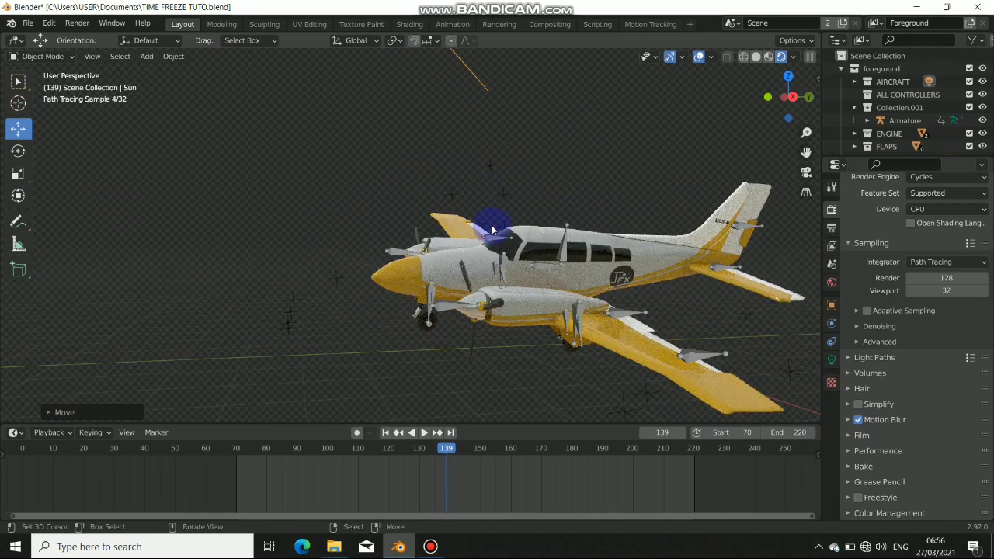
pyautogui.moveTo(490, 295)
pyautogui.mouseDown(button='middle')
pyautogui.moveTo(534, 294)
pyautogui.moveTo(432, 292)
pyautogui.moveTo(503, 294)
pyautogui.mouseUp(button='middle')
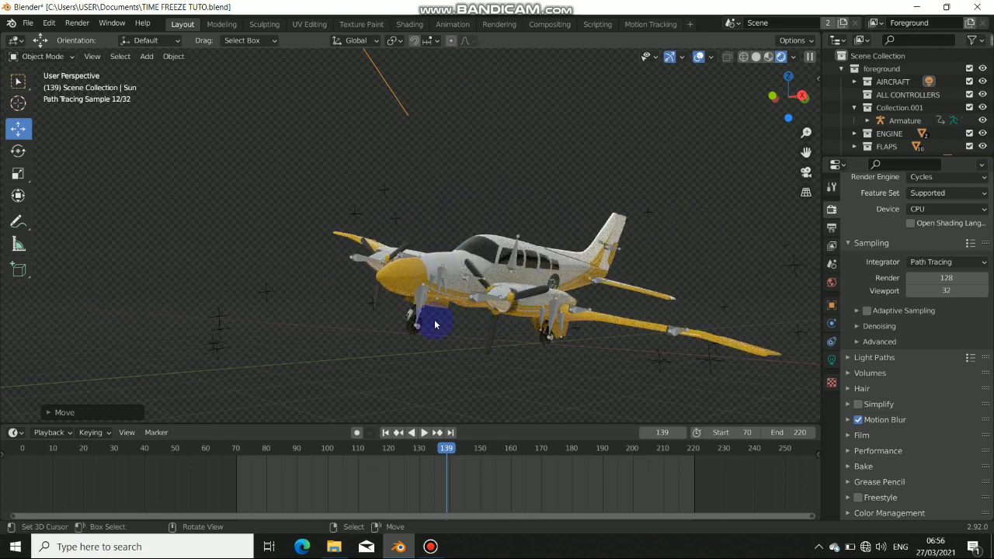
pyautogui.moveTo(349, 285)
pyautogui.mouseDown(button='middle')
pyautogui.moveTo(422, 277)
pyautogui.moveTo(366, 288)
pyautogui.moveTo(388, 304)
pyautogui.moveTo(447, 307)
pyautogui.mouseUp(button='middle')
# - View through the scene camera with Numpad 0 and zoom out slightly
pyautogui.press('KP_0')
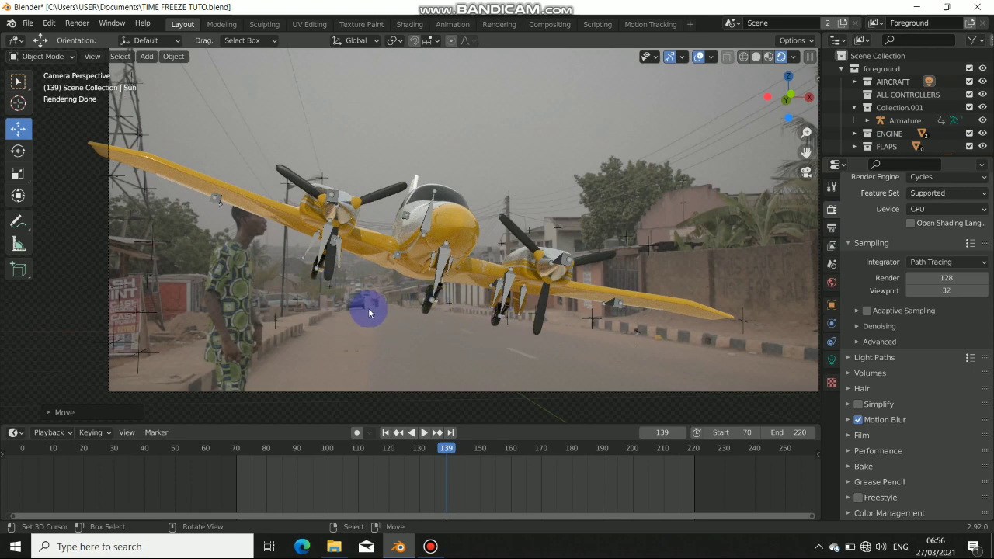
pyautogui.scroll(-1, 466, 281)
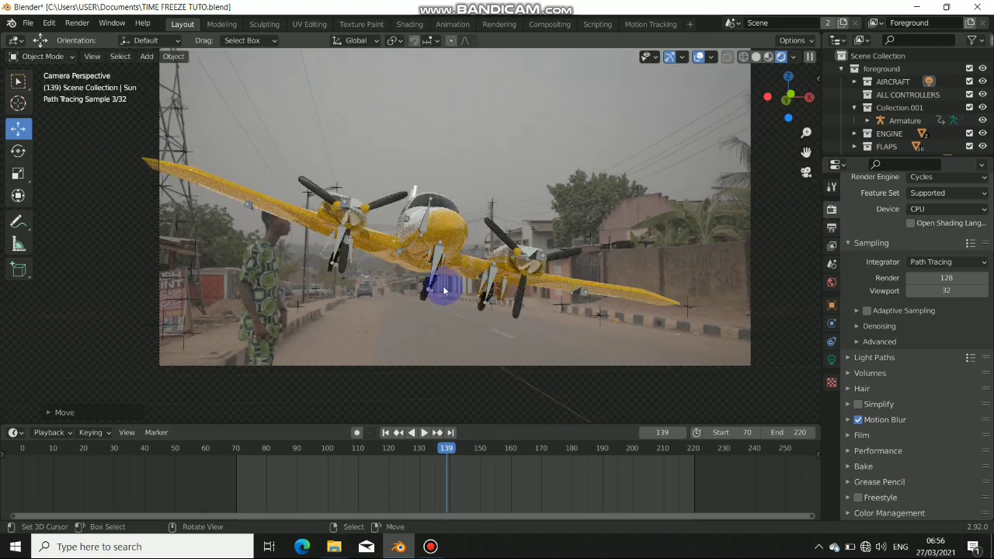